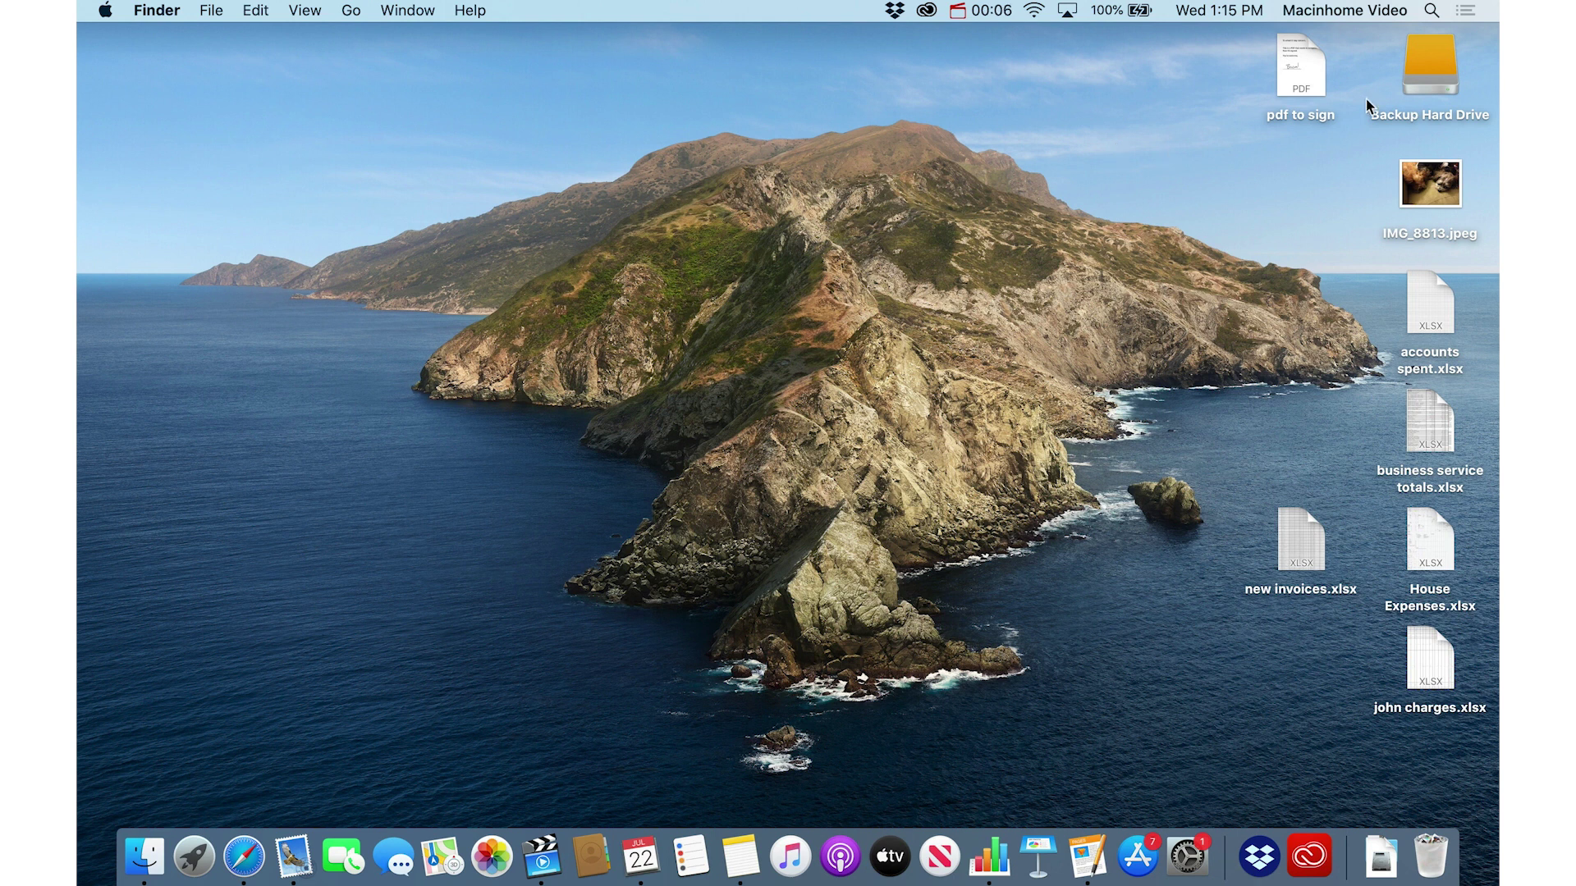
Show context menus for the Backup Hard Drive, the five selected xlsx spreadsheets and Calendar's Dock icon.
{"action": "right_click", "coordinate": [1431, 69]}
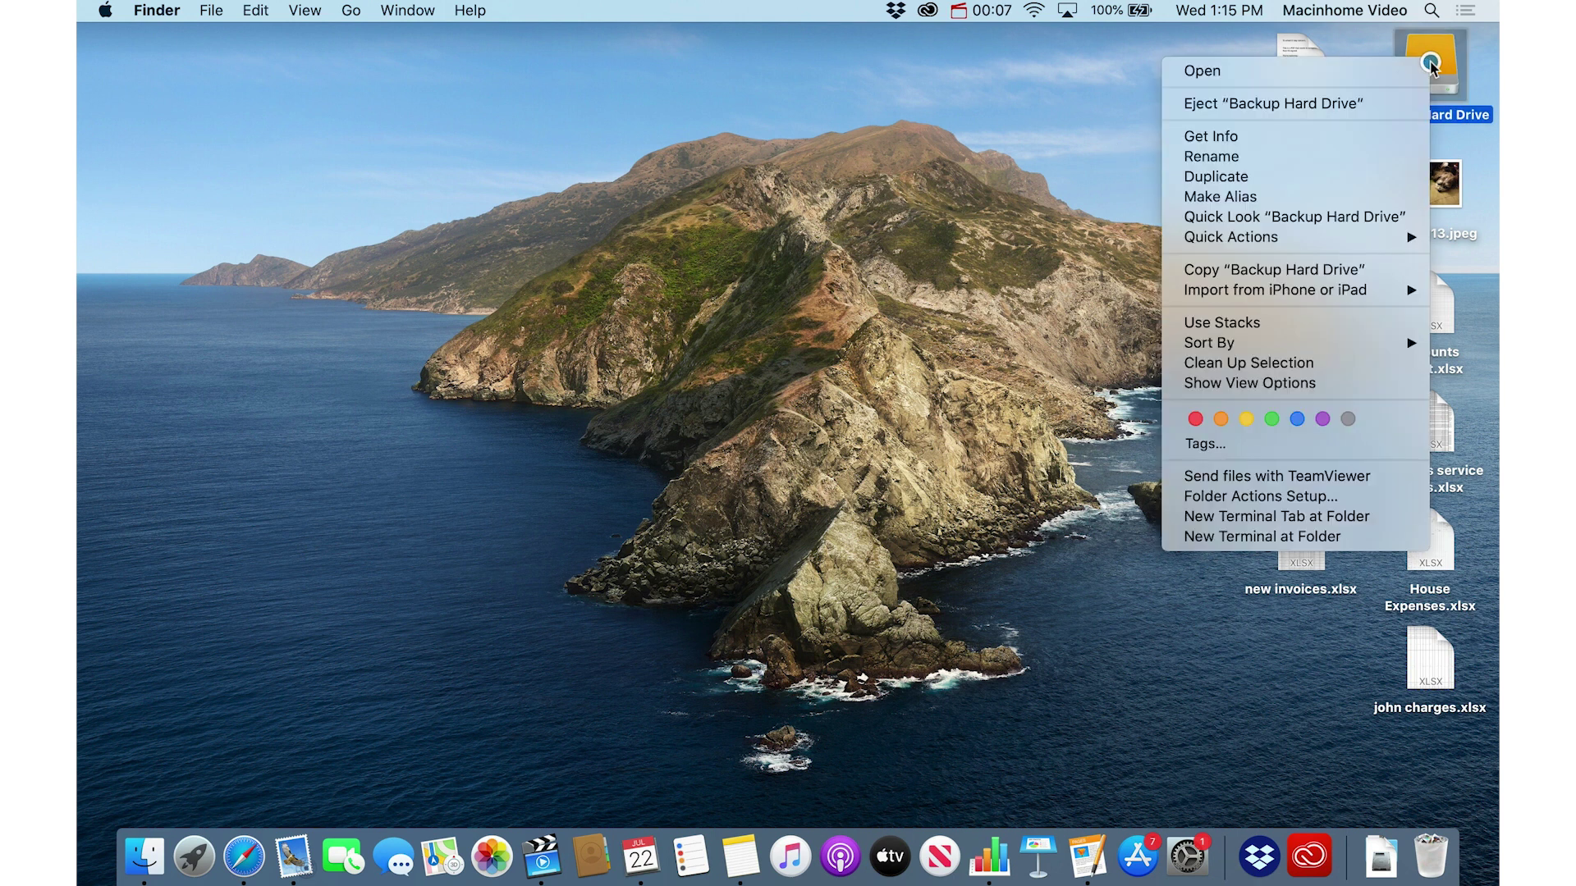
{"action": "left_click", "coordinate": [1386, 106]}
{"action": "left_click_drag", "start_coordinate": [1282, 299], "coordinate": [1477, 721]}
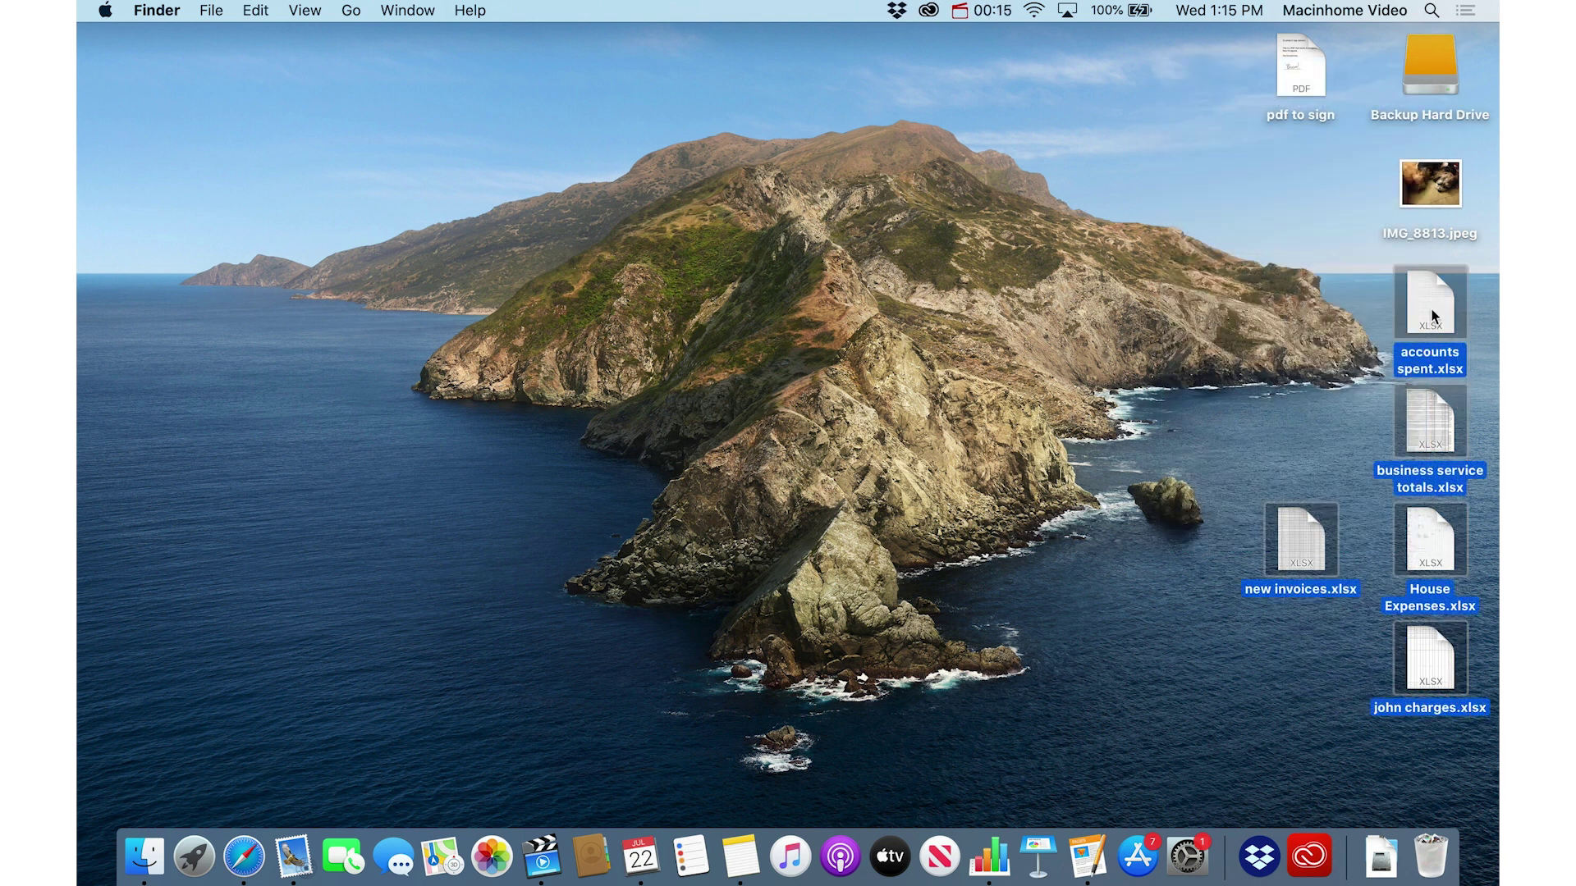
{"action": "right_click", "coordinate": [1432, 319]}
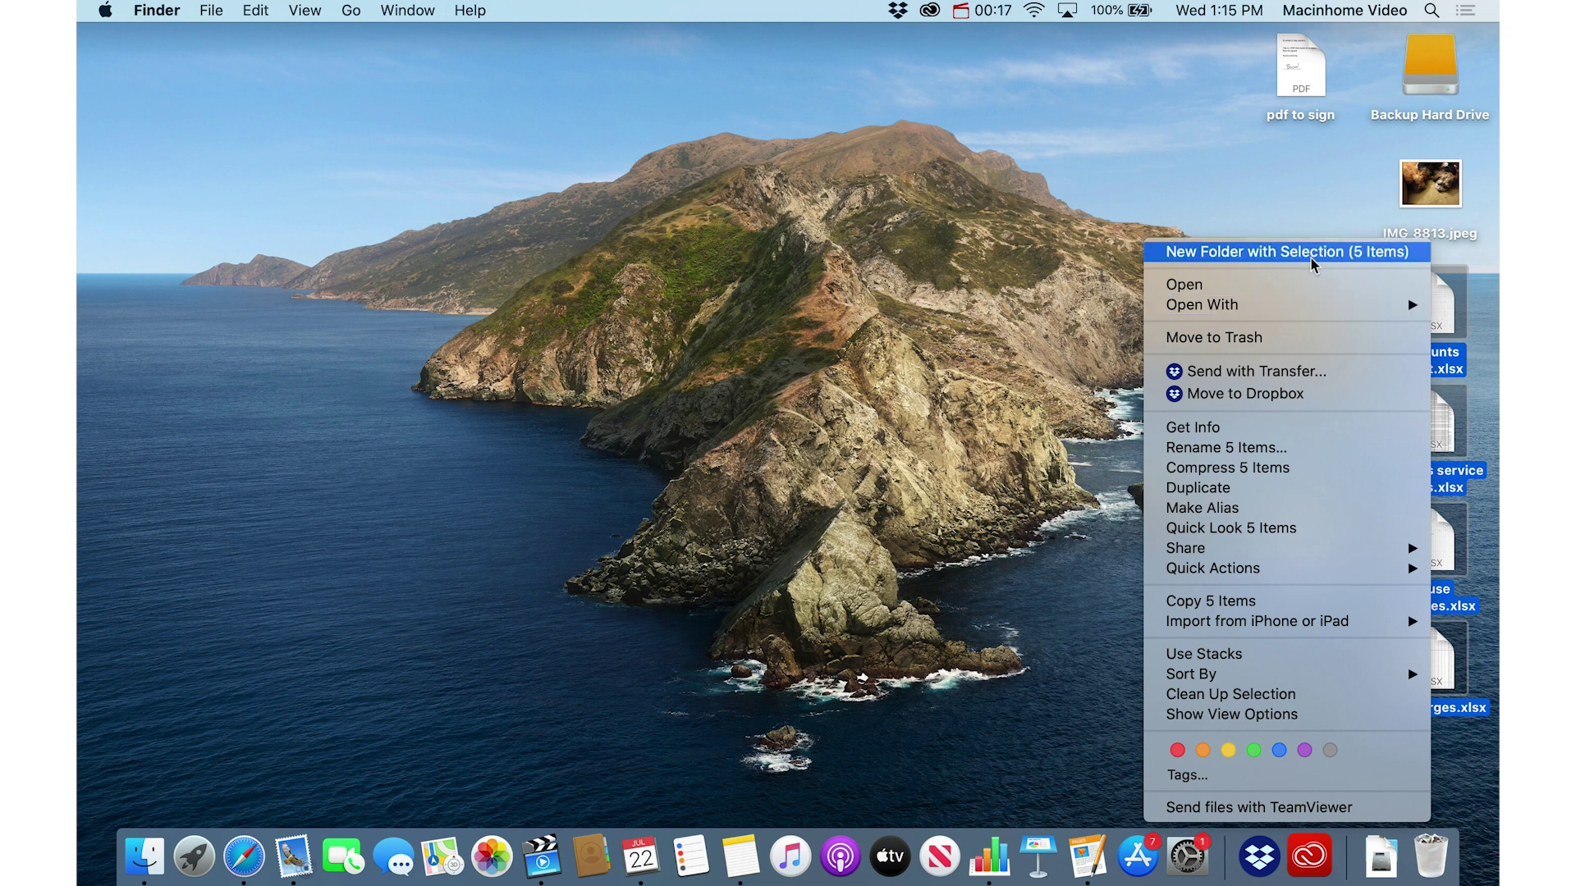
{"action": "left_click", "coordinate": [686, 804]}
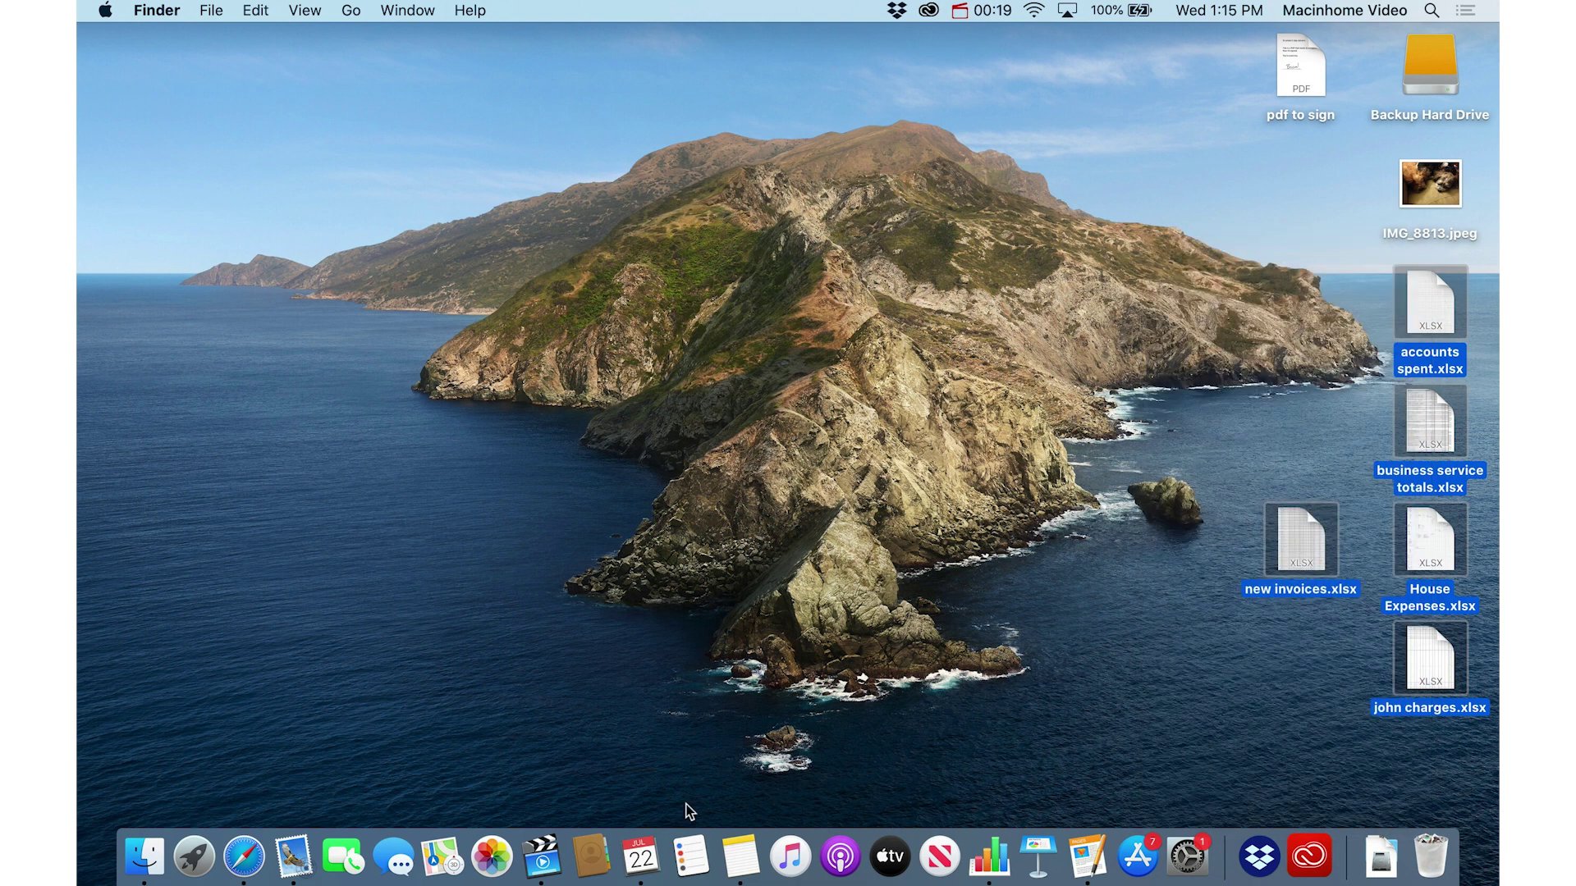
{"action": "right_click", "coordinate": [638, 862]}
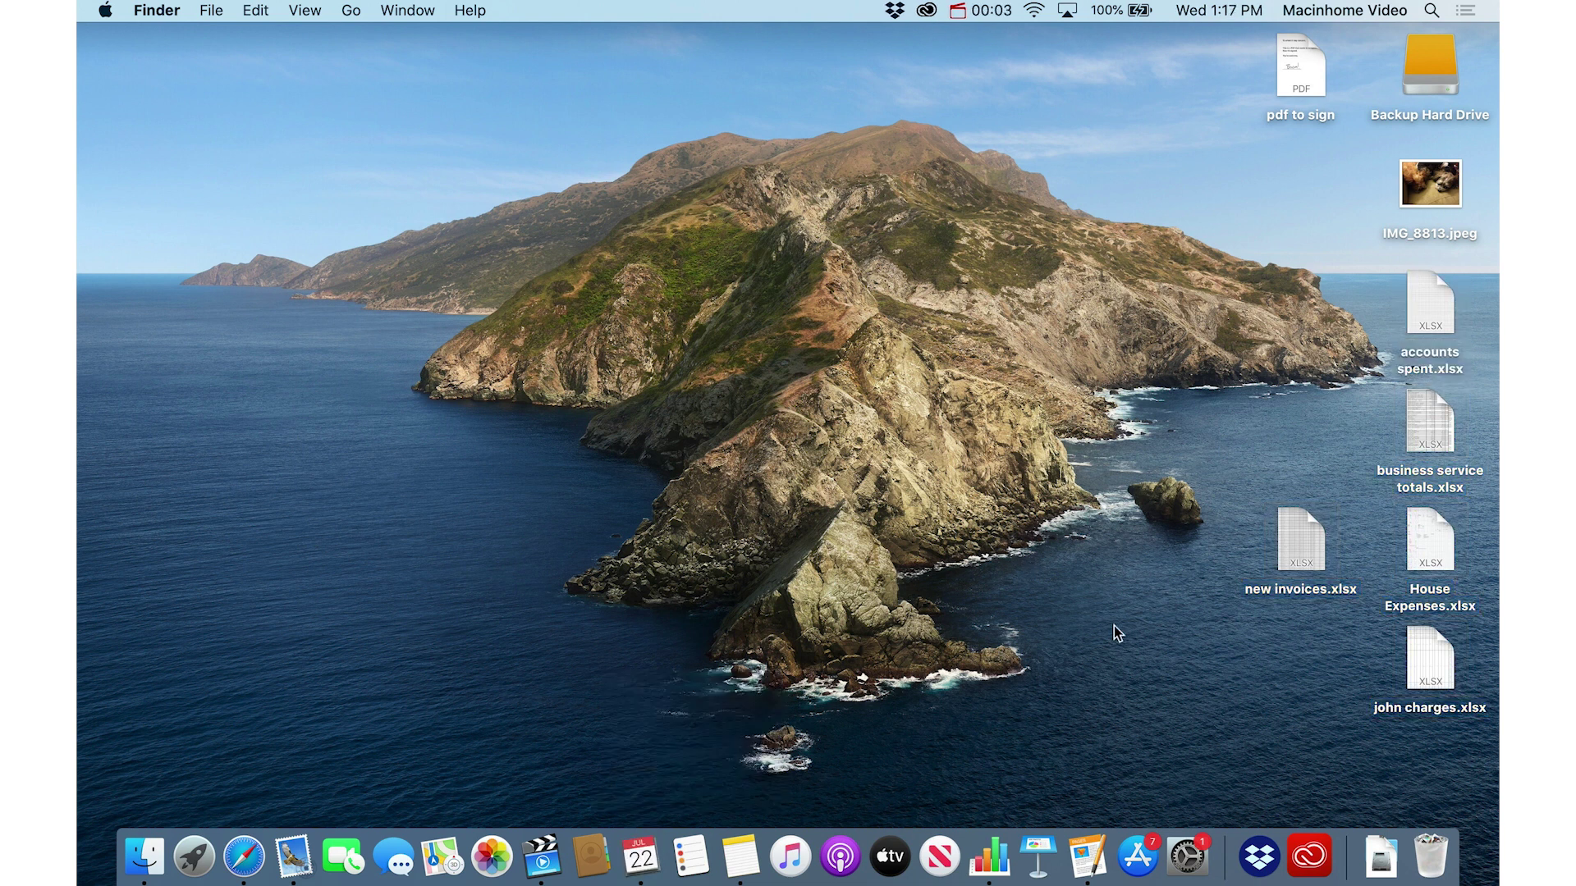
Keep Trackpad secondary click on Click with two fingers, then view the Mouse pane.
{"action": "left_click", "coordinate": [105, 11]}
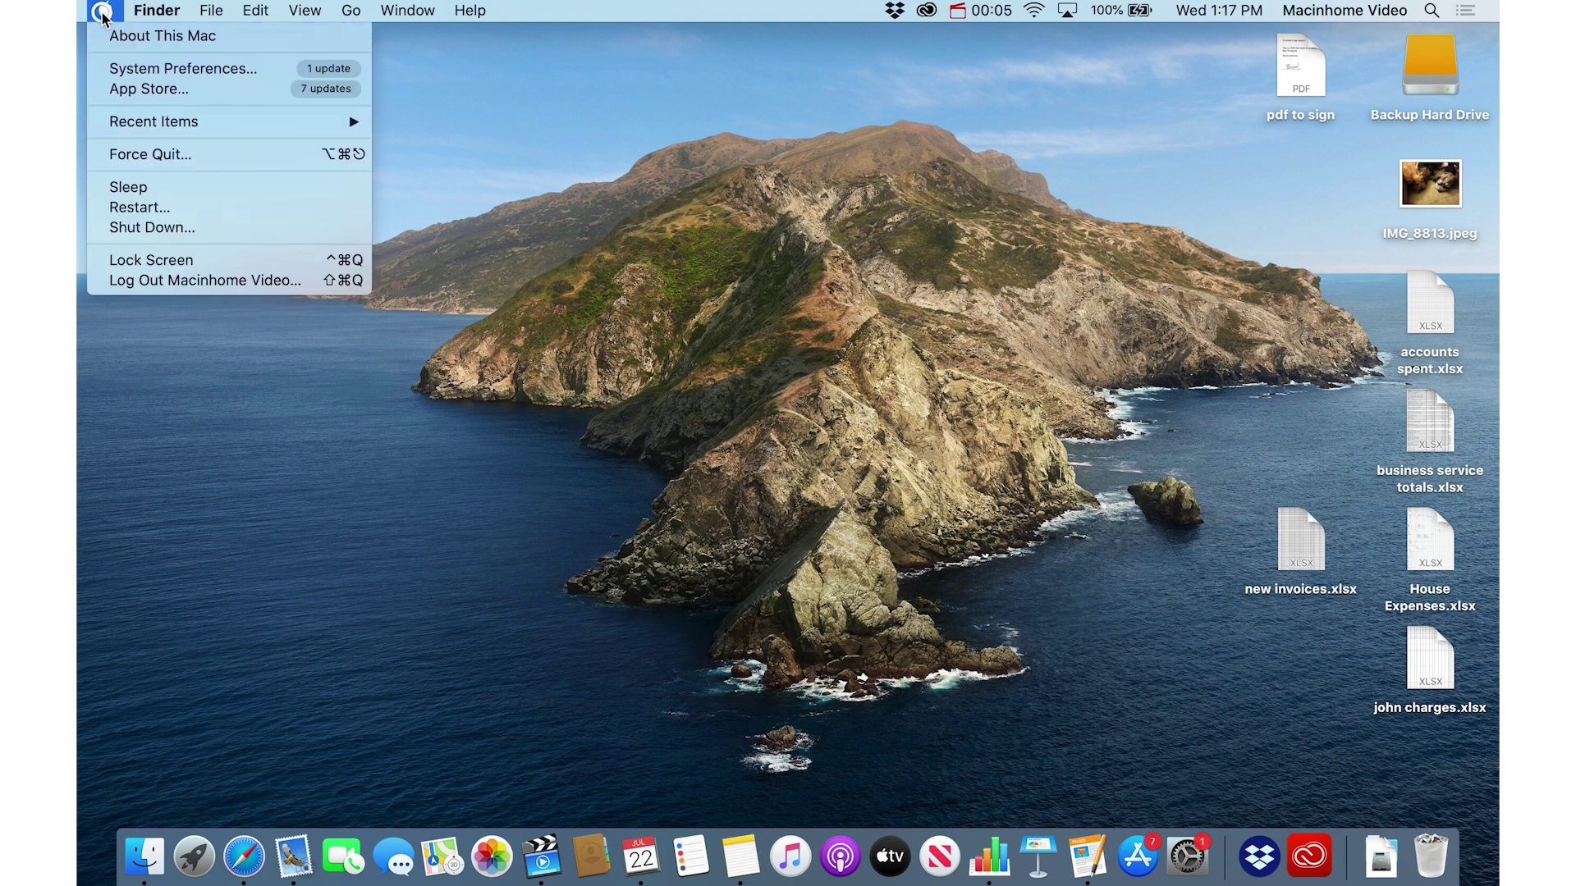
{"action": "left_click", "coordinate": [288, 74]}
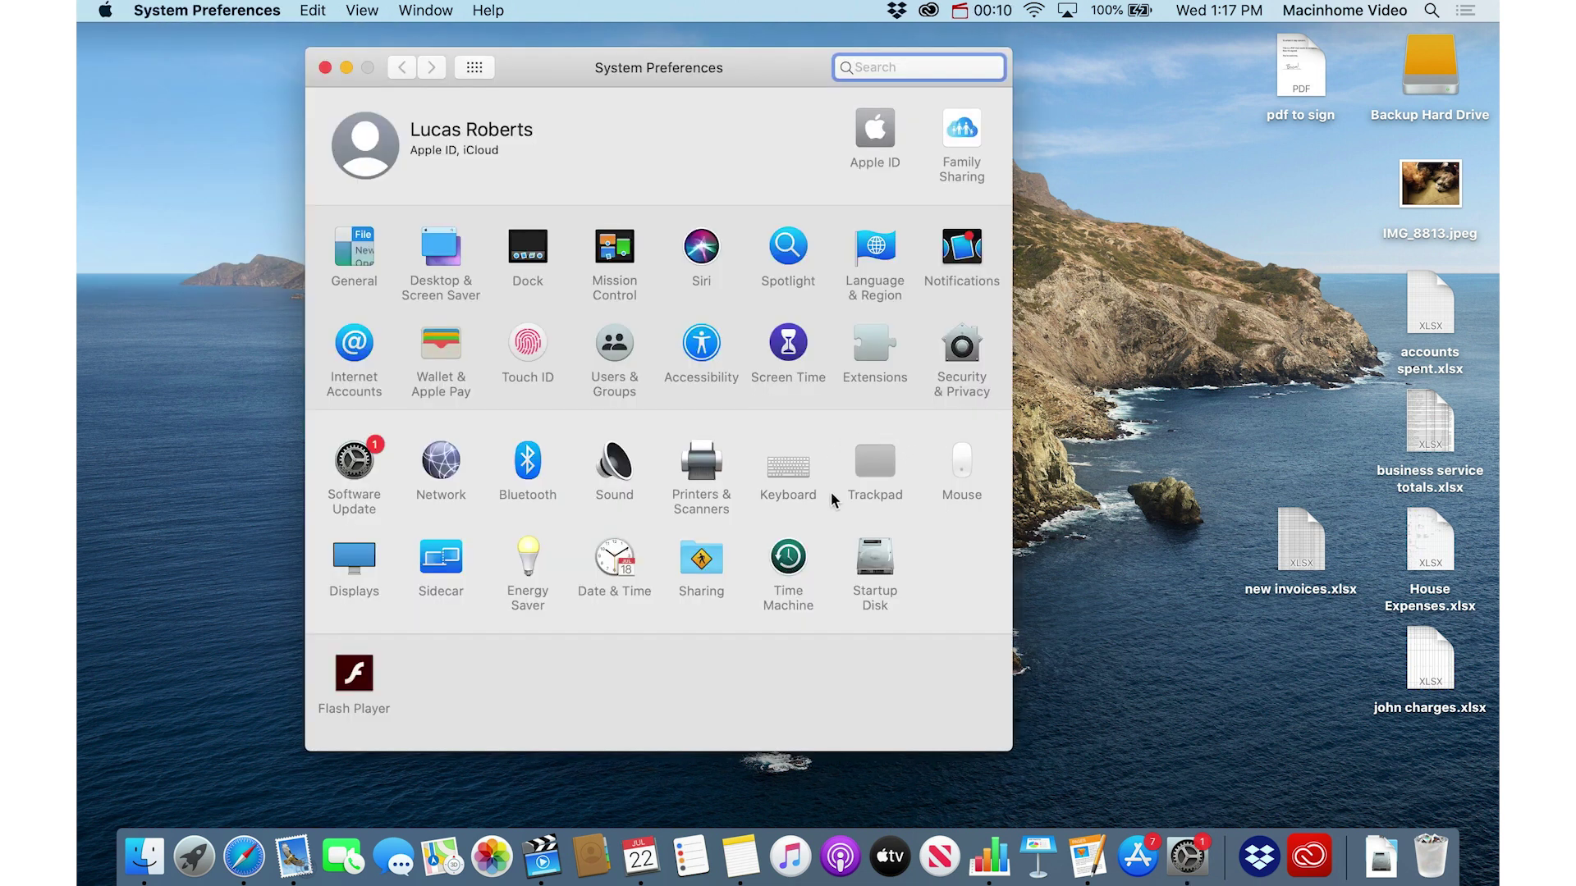
{"action": "left_click", "coordinate": [879, 460]}
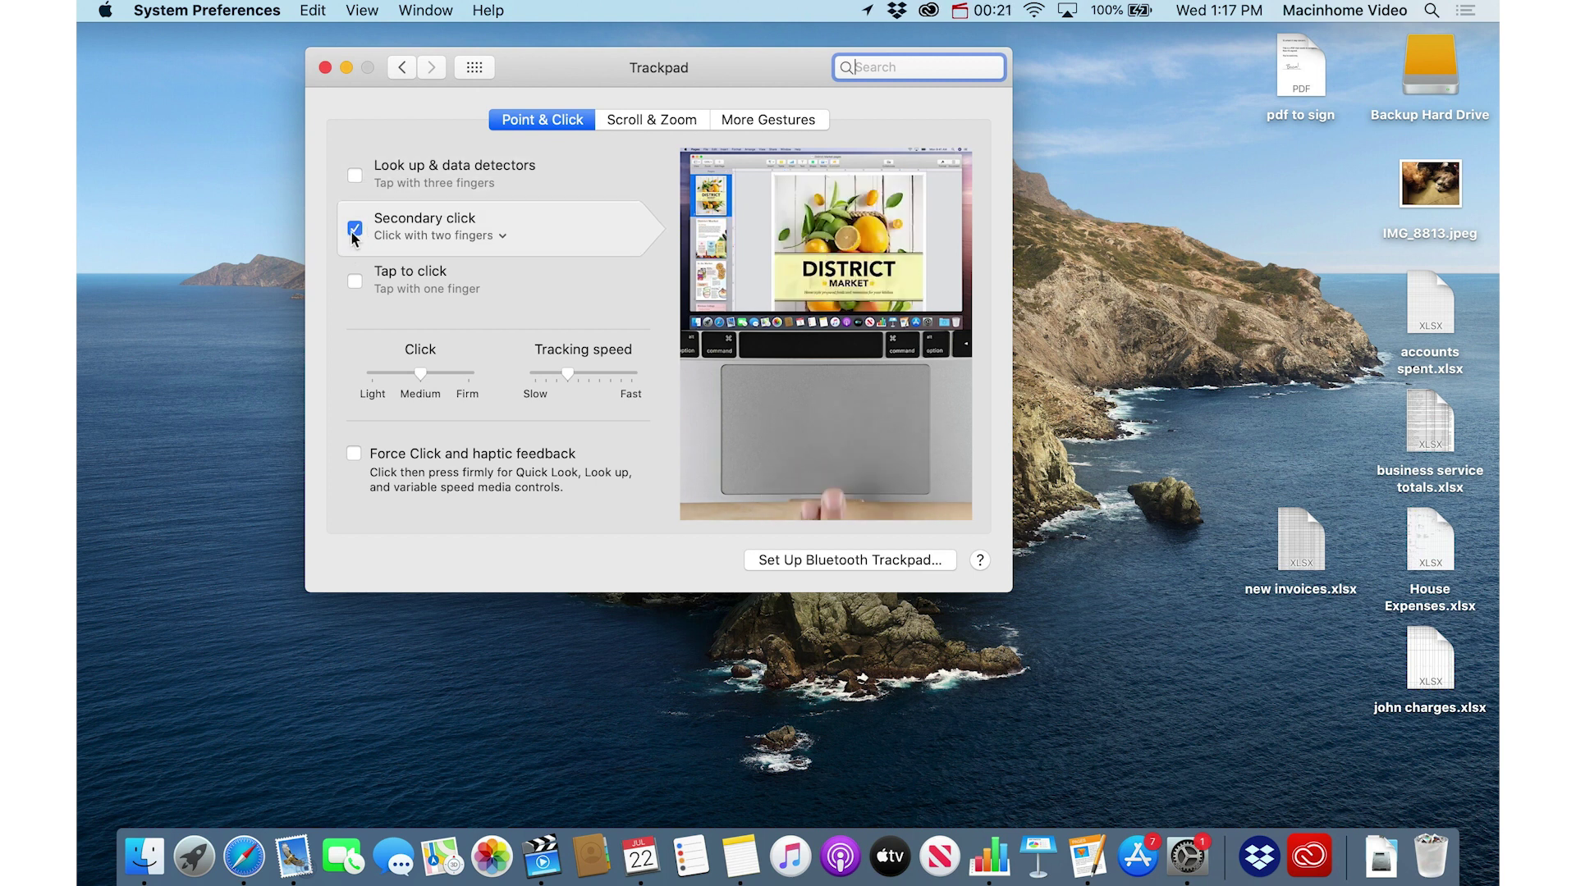
{"action": "left_click", "coordinate": [500, 237]}
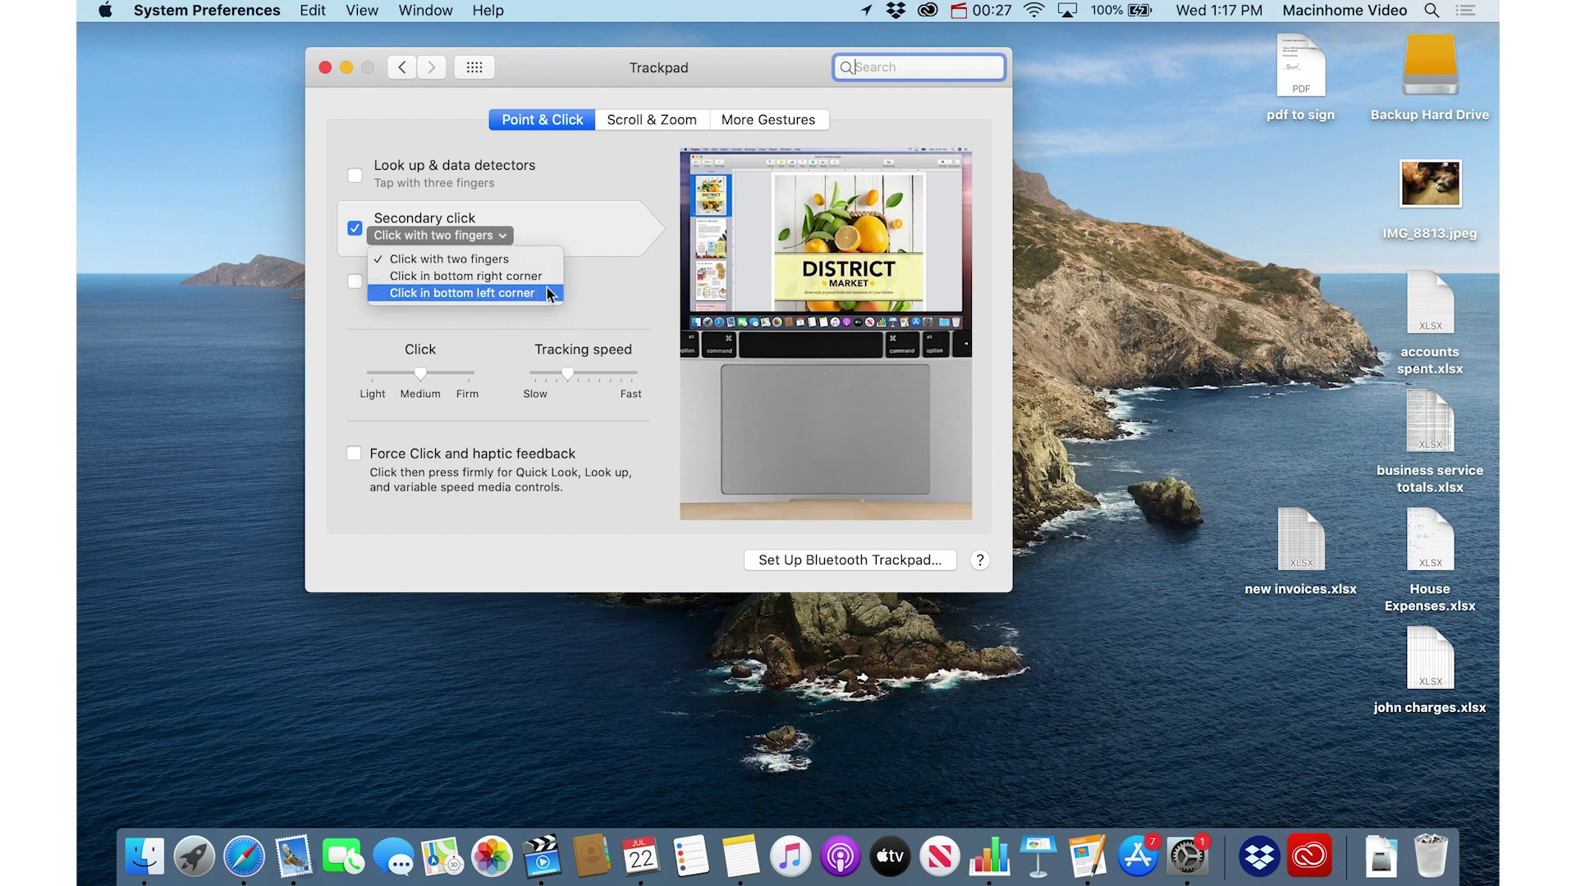
{"action": "left_click", "coordinate": [541, 259]}
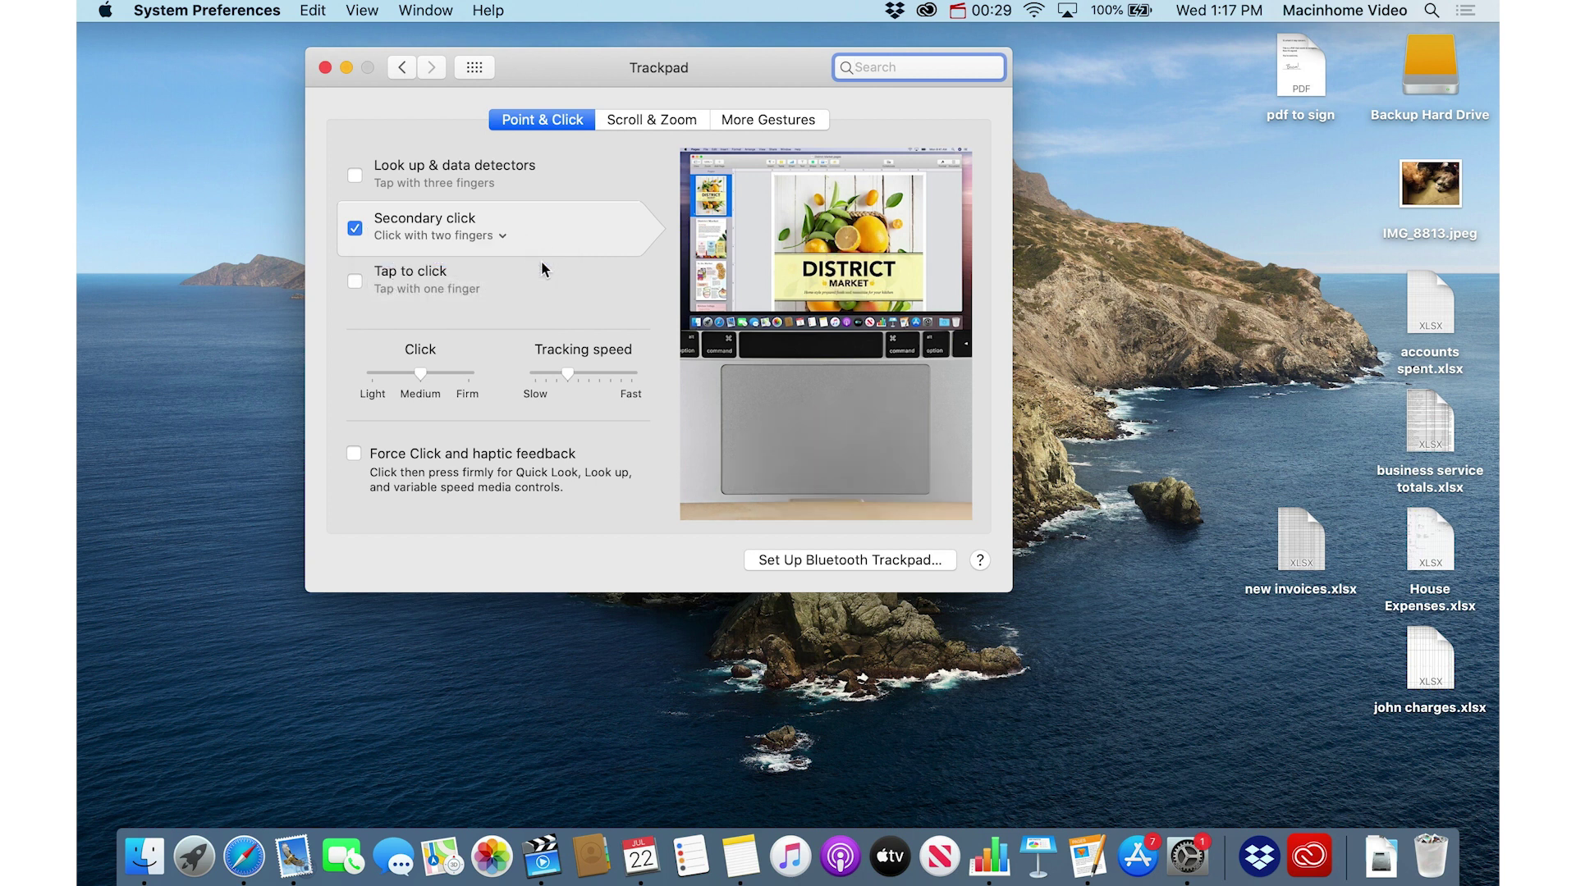
{"action": "left_click", "coordinate": [481, 71]}
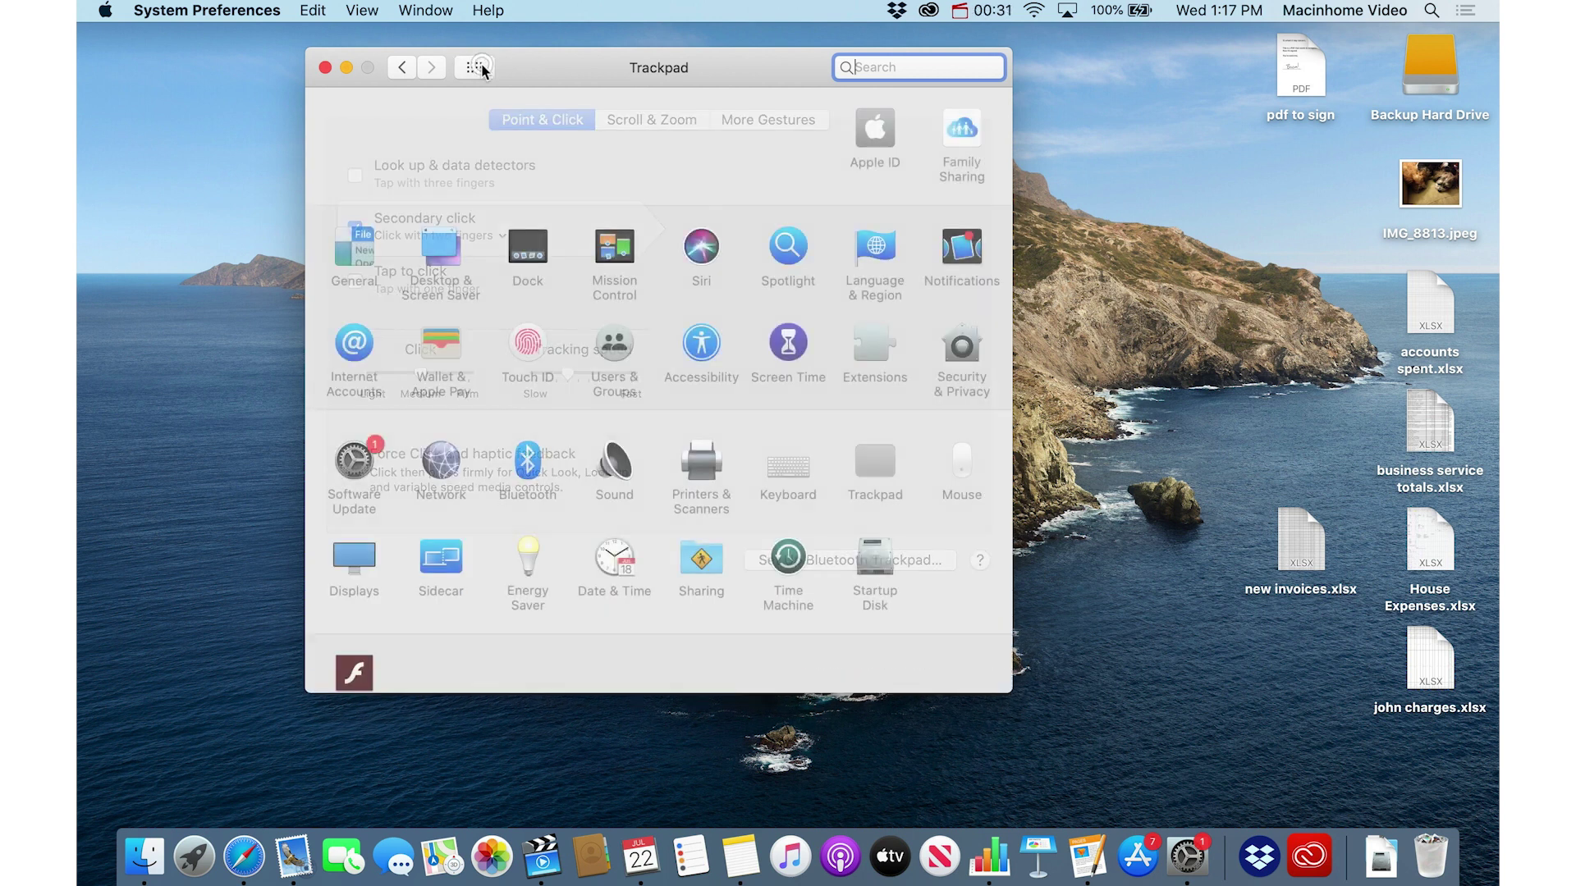
{"action": "left_click", "coordinate": [965, 464]}
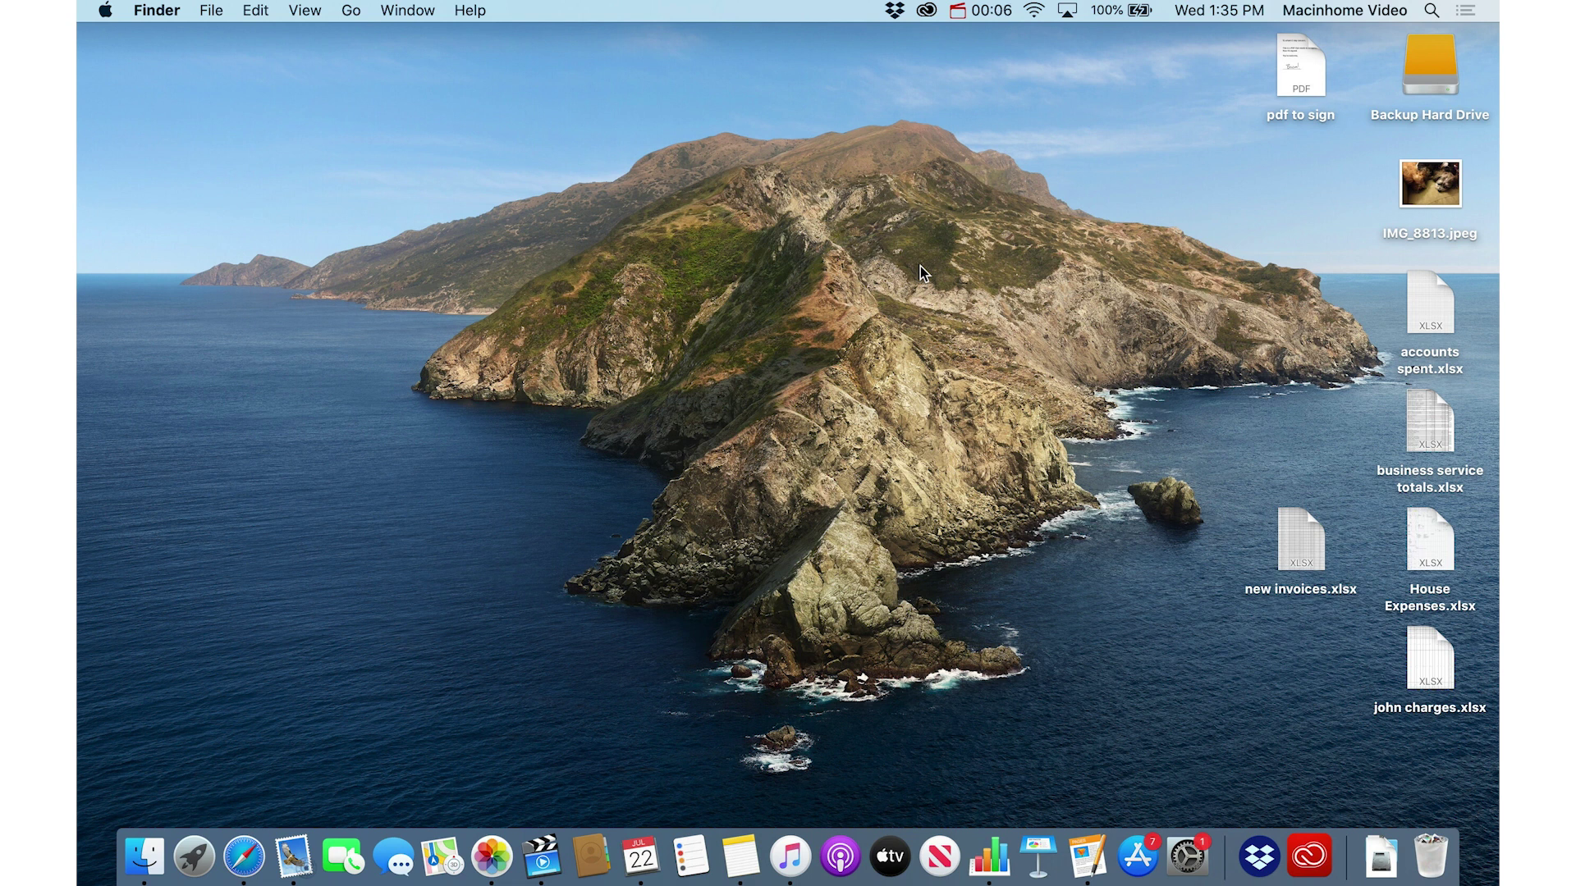
Make pdf to sign always open with Preview, then close it and quit Preview.
{"action": "right_click", "coordinate": [1308, 61]}
{"action": "mouse_move", "coordinate": [1222, 91]}
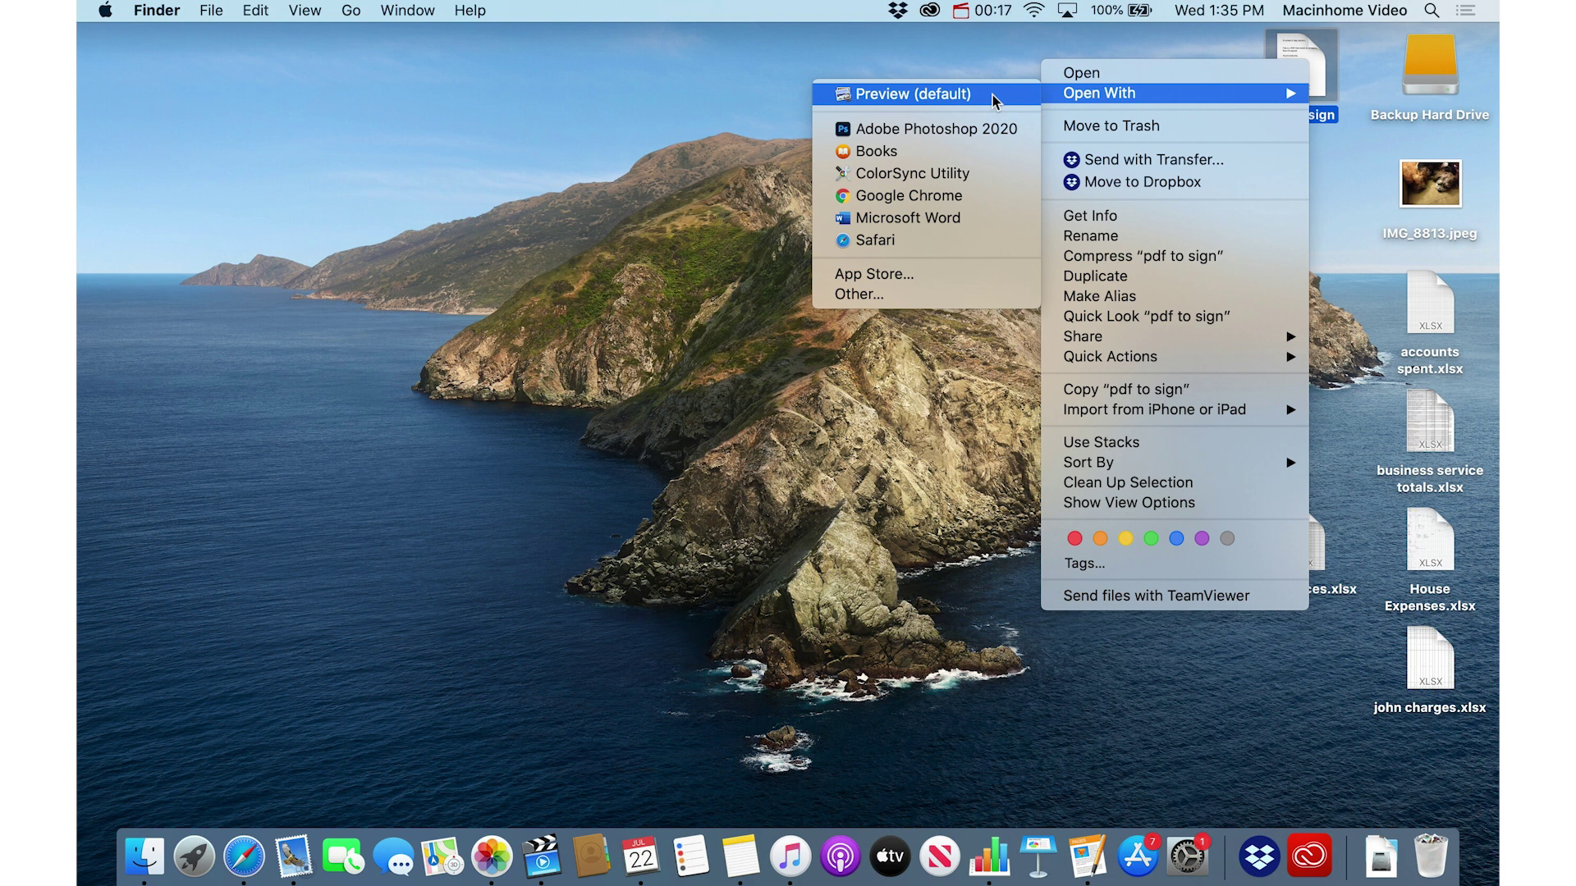
{"action": "key", "text": "alt"}
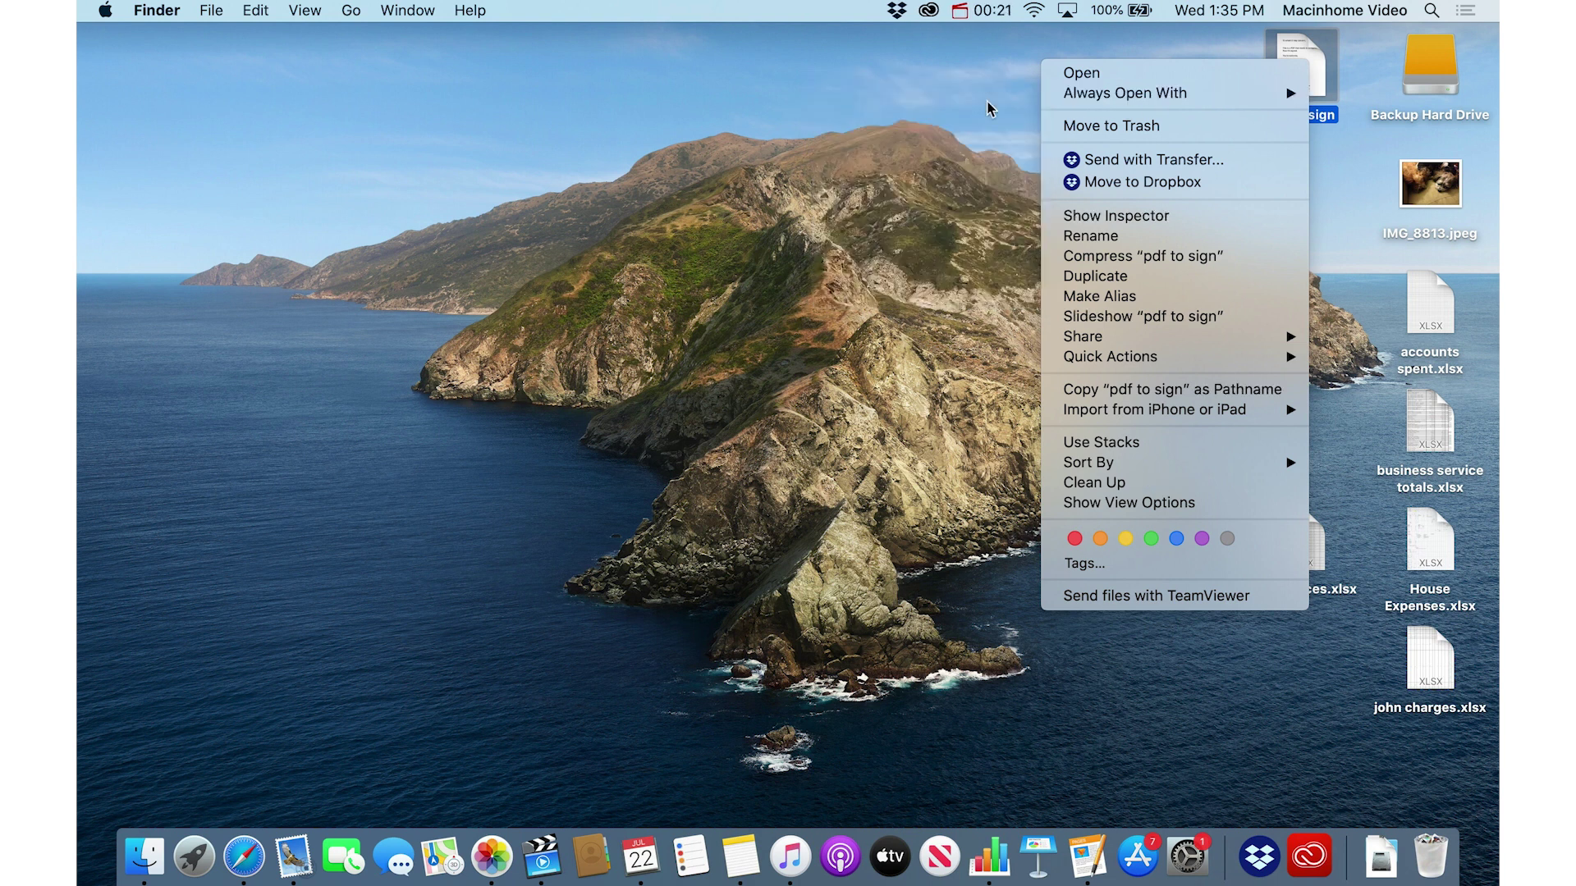
{"action": "mouse_move", "coordinate": [1067, 96]}
{"action": "left_click", "coordinate": [992, 91]}
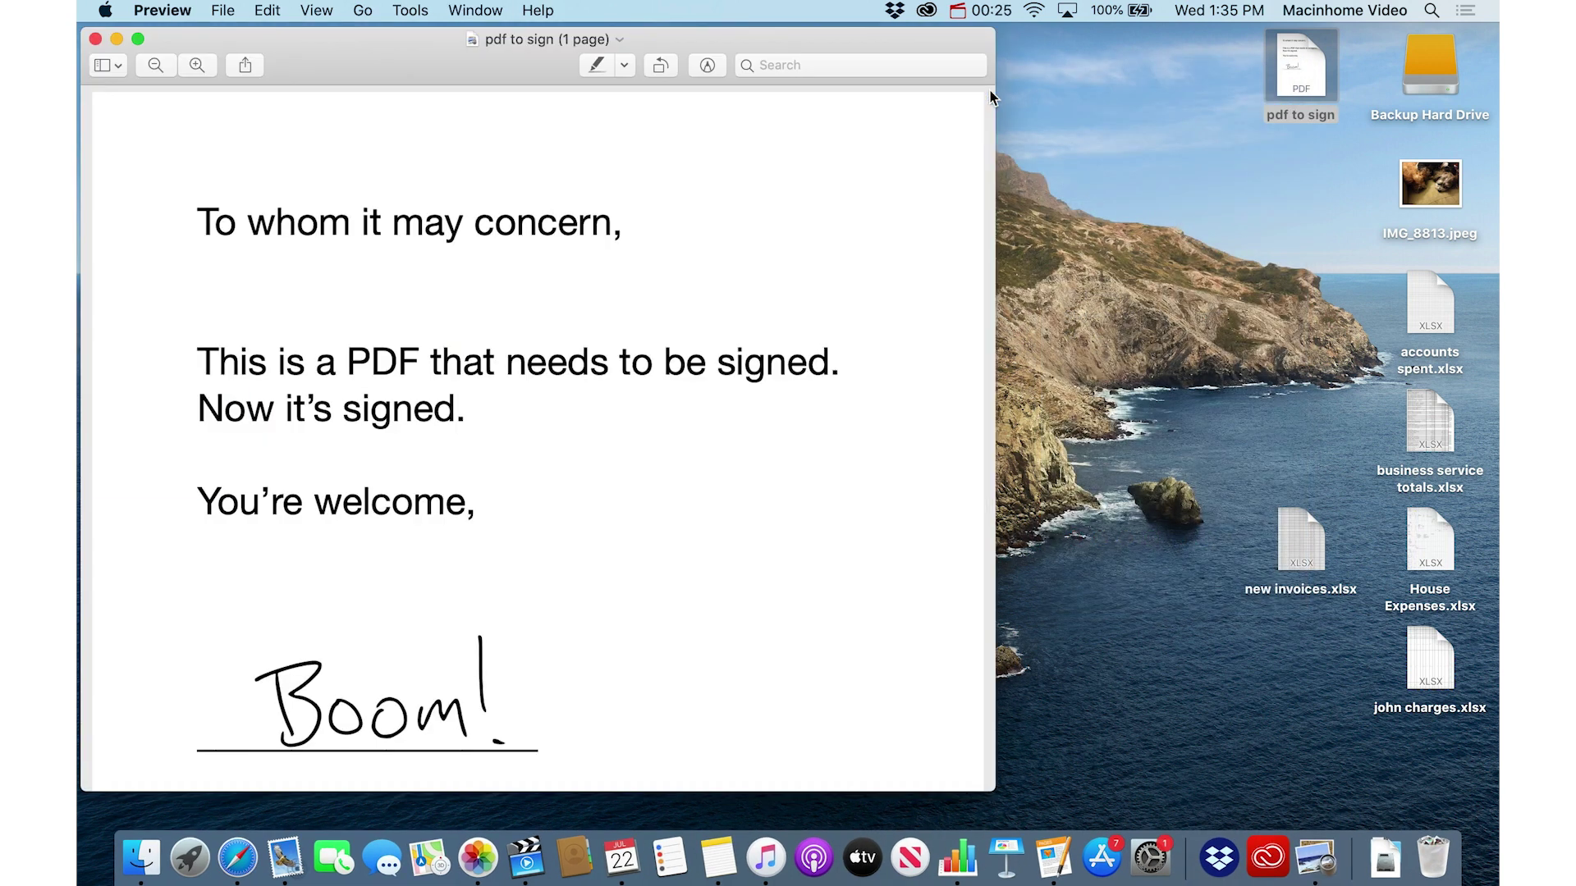
{"action": "key", "text": "super+w"}
{"action": "key", "text": "super+q"}
Share IMG_8813.jpeg to a new Mail message from its context menu.
{"action": "left_click", "coordinate": [1087, 205]}
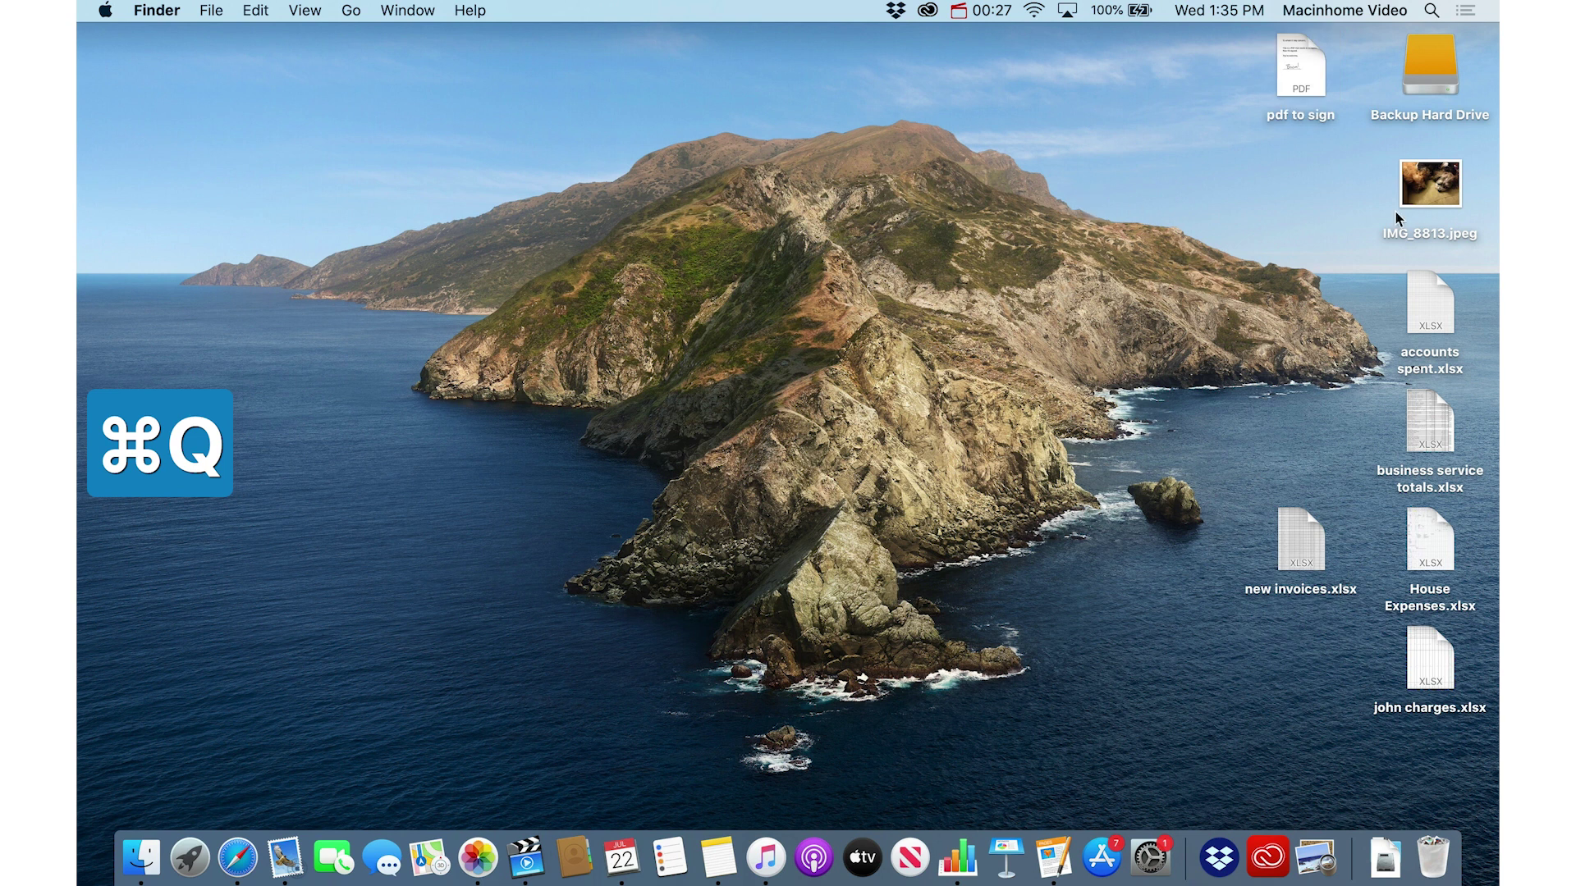
{"action": "left_click", "coordinate": [1430, 182]}
{"action": "right_click", "coordinate": [1429, 182]}
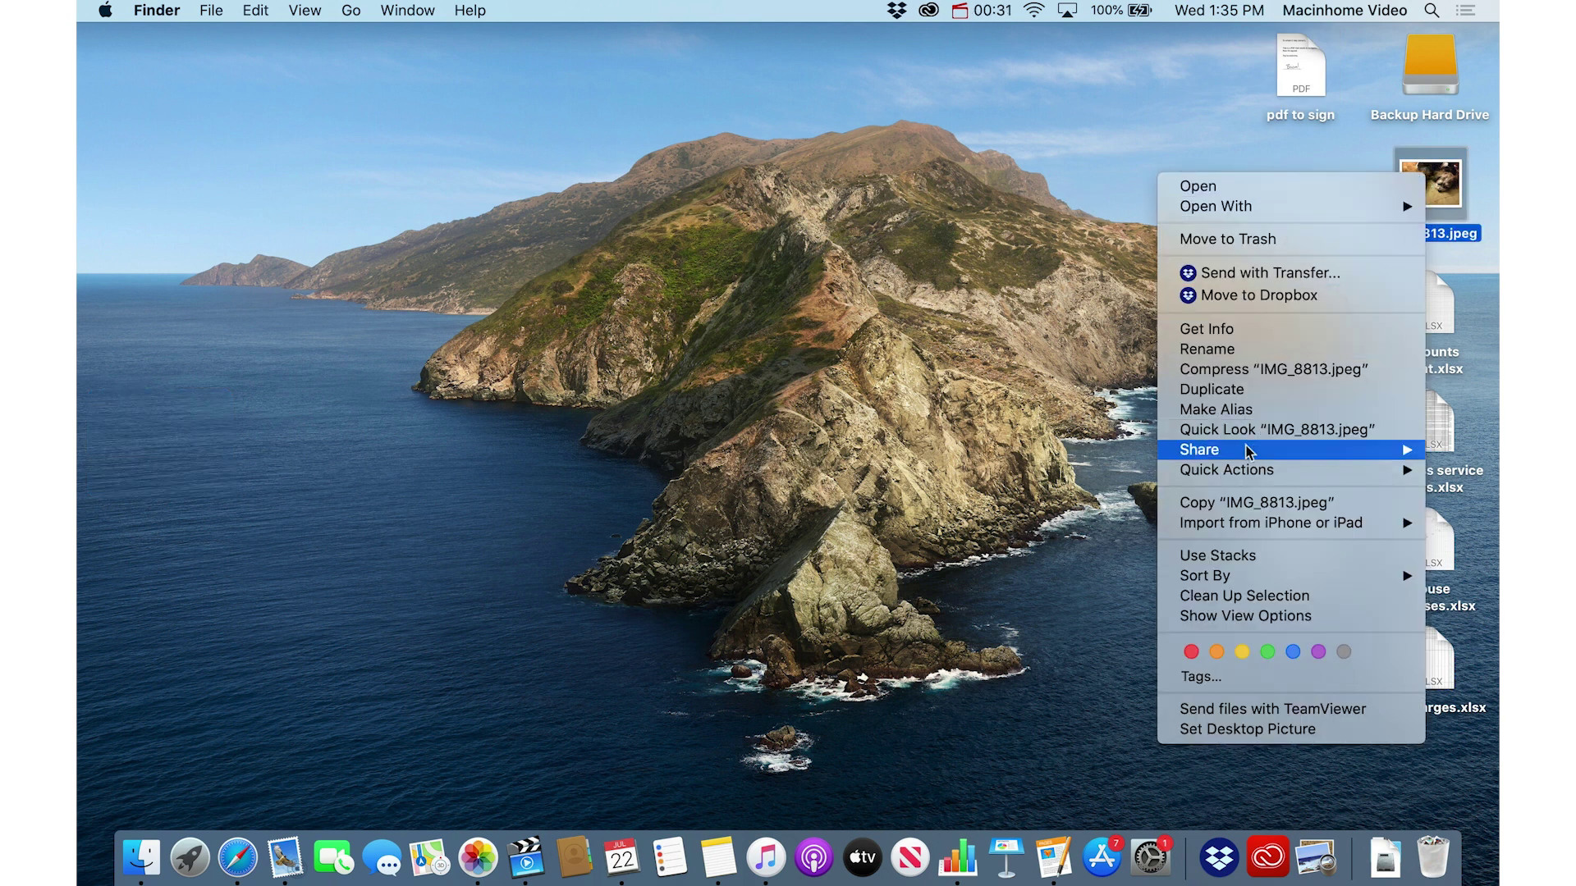
{"action": "mouse_move", "coordinate": [1246, 451]}
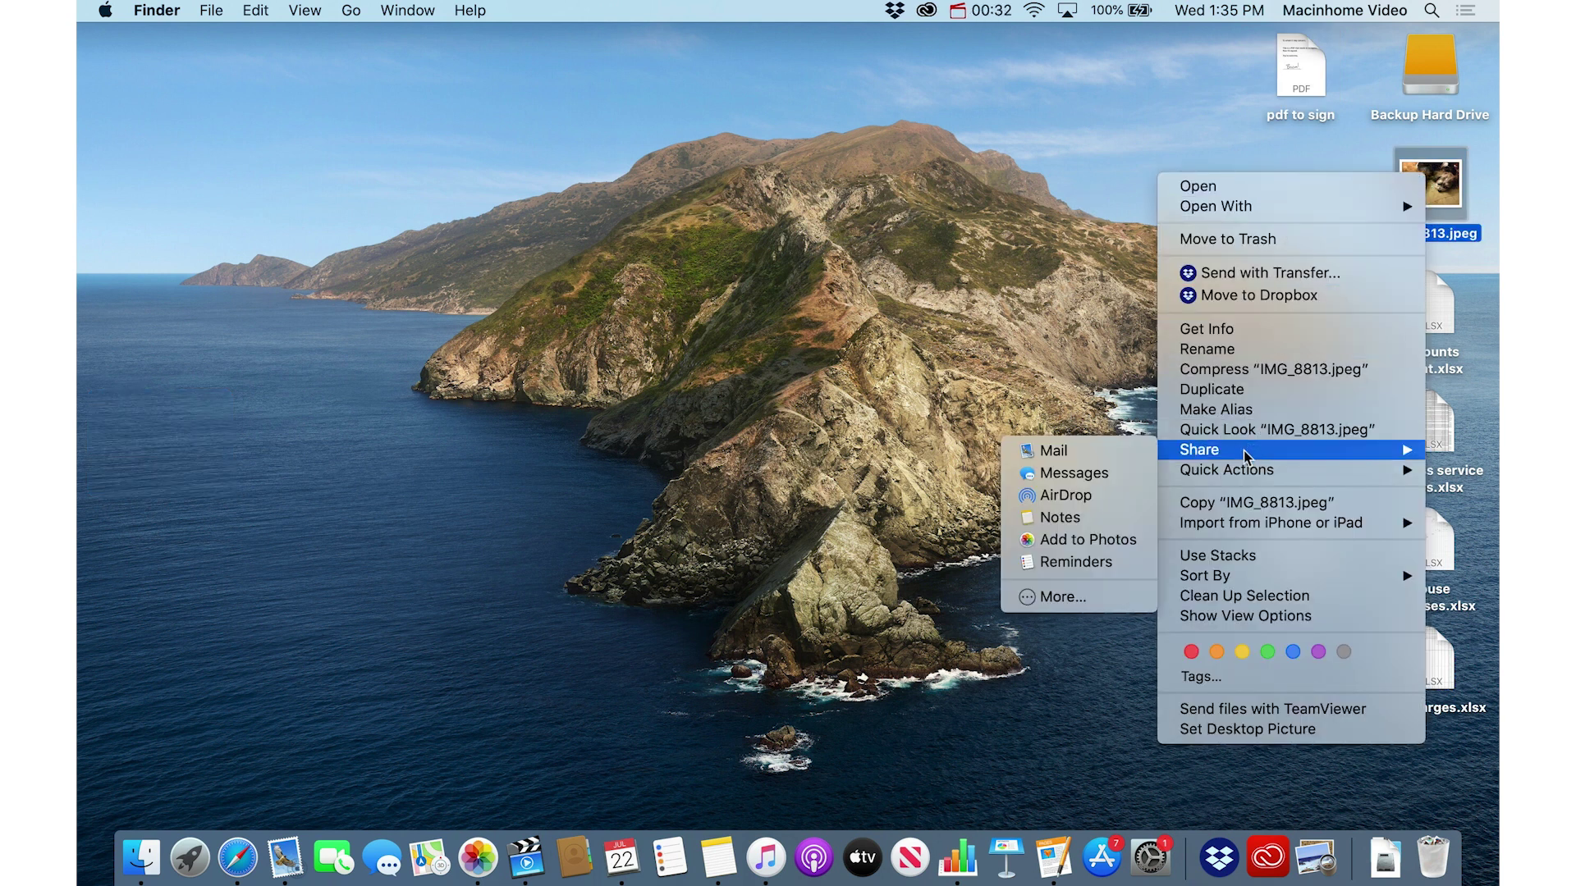
{"action": "left_click", "coordinate": [1114, 449]}
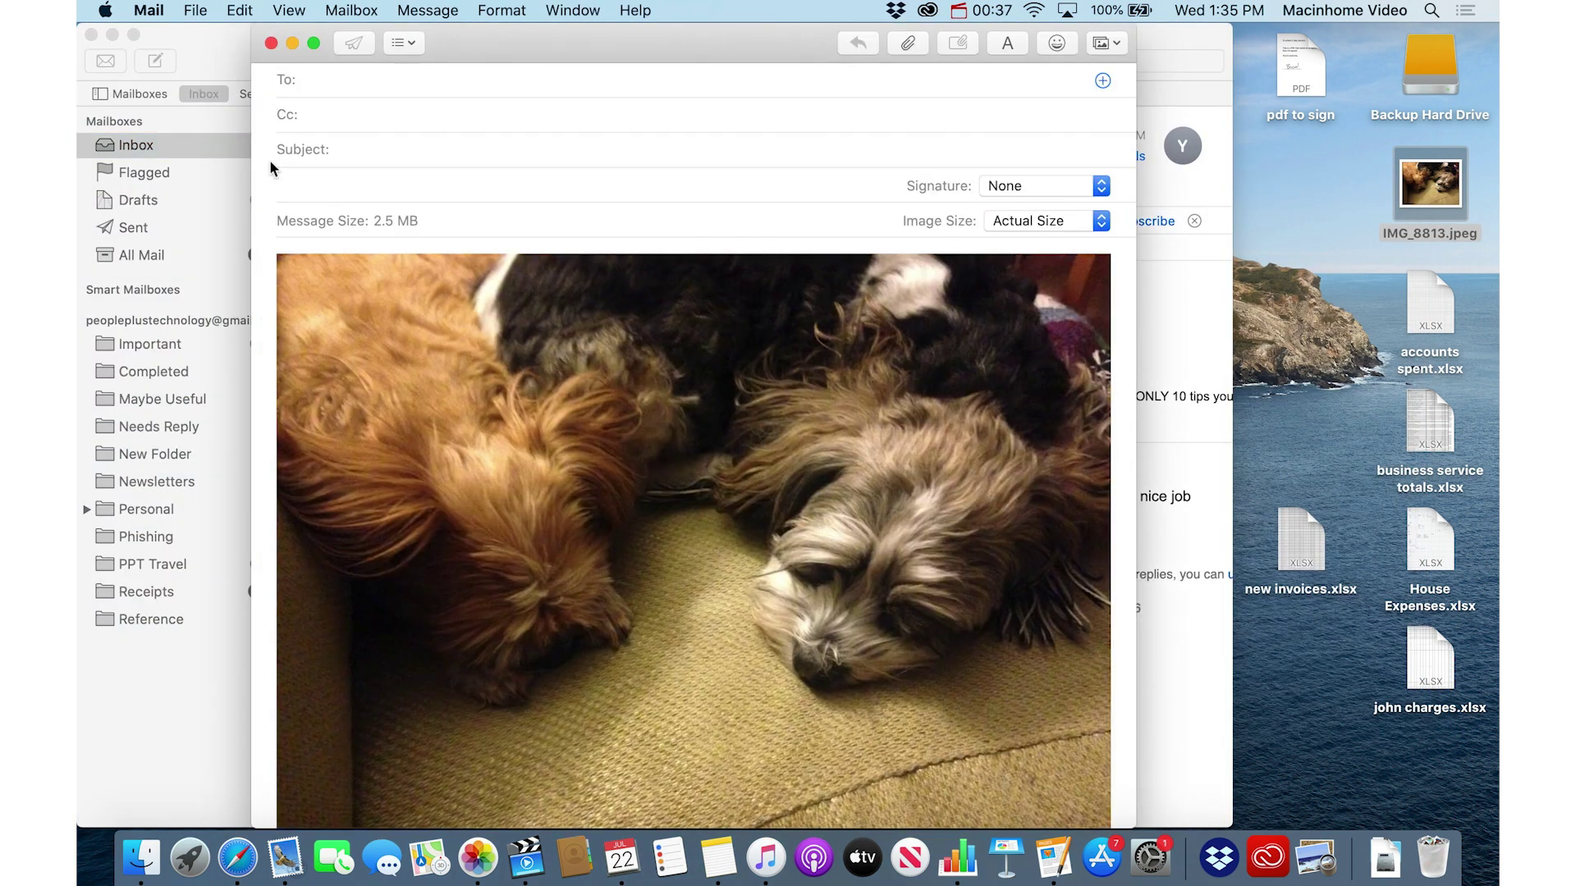
Discard the photo message with Don't Save, glance at the YouTube message's context menu, and hide Mail.
{"action": "left_click", "coordinate": [271, 43]}
{"action": "left_click", "coordinate": [626, 167]}
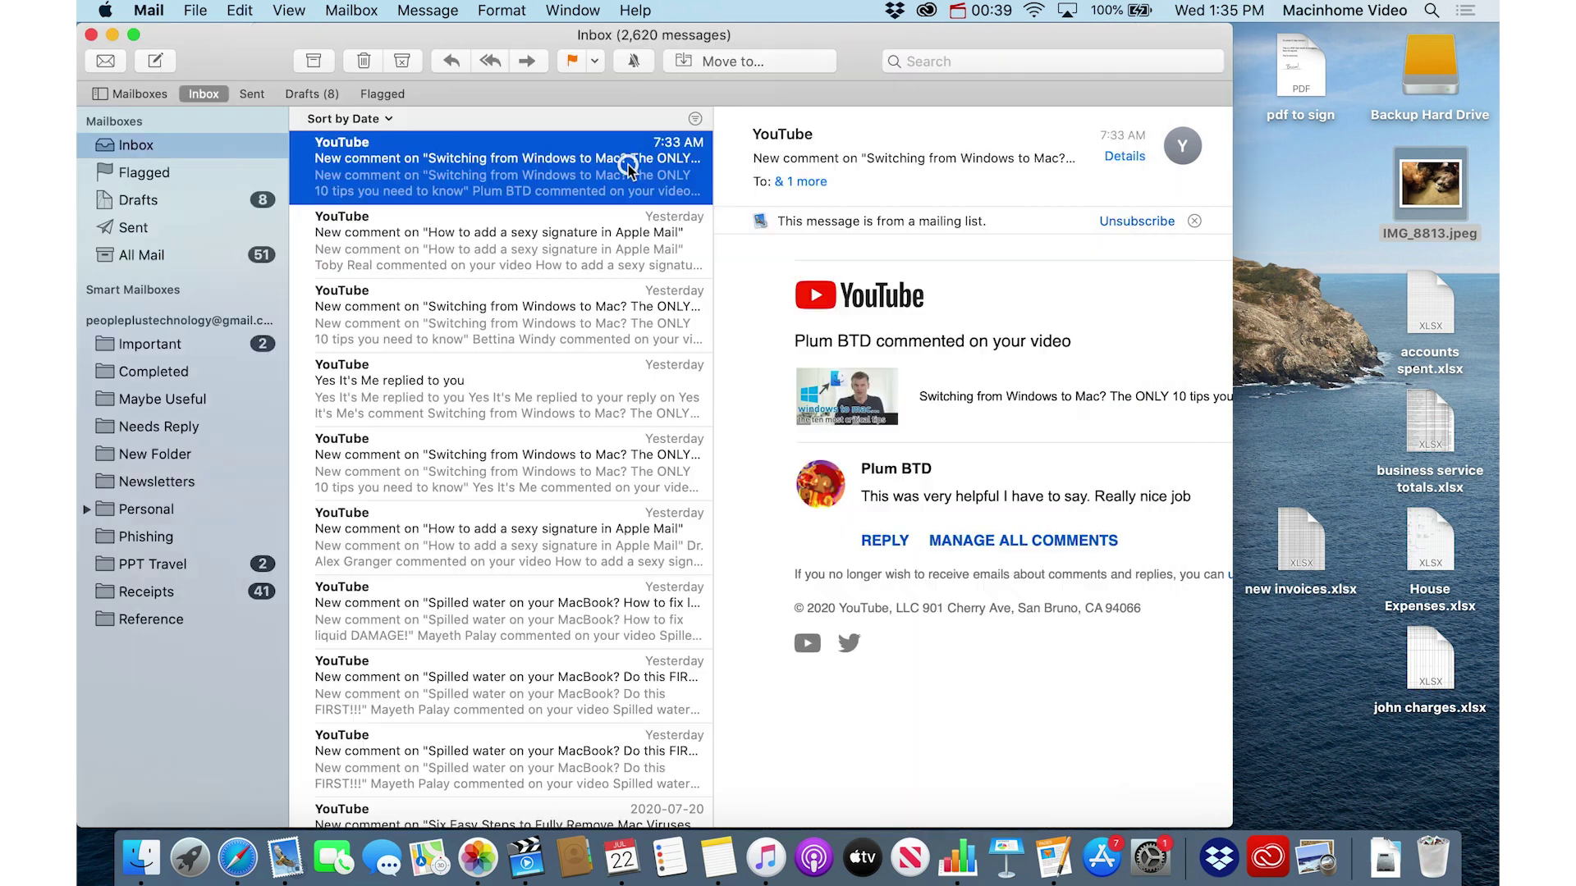
{"action": "right_click", "coordinate": [502, 160]}
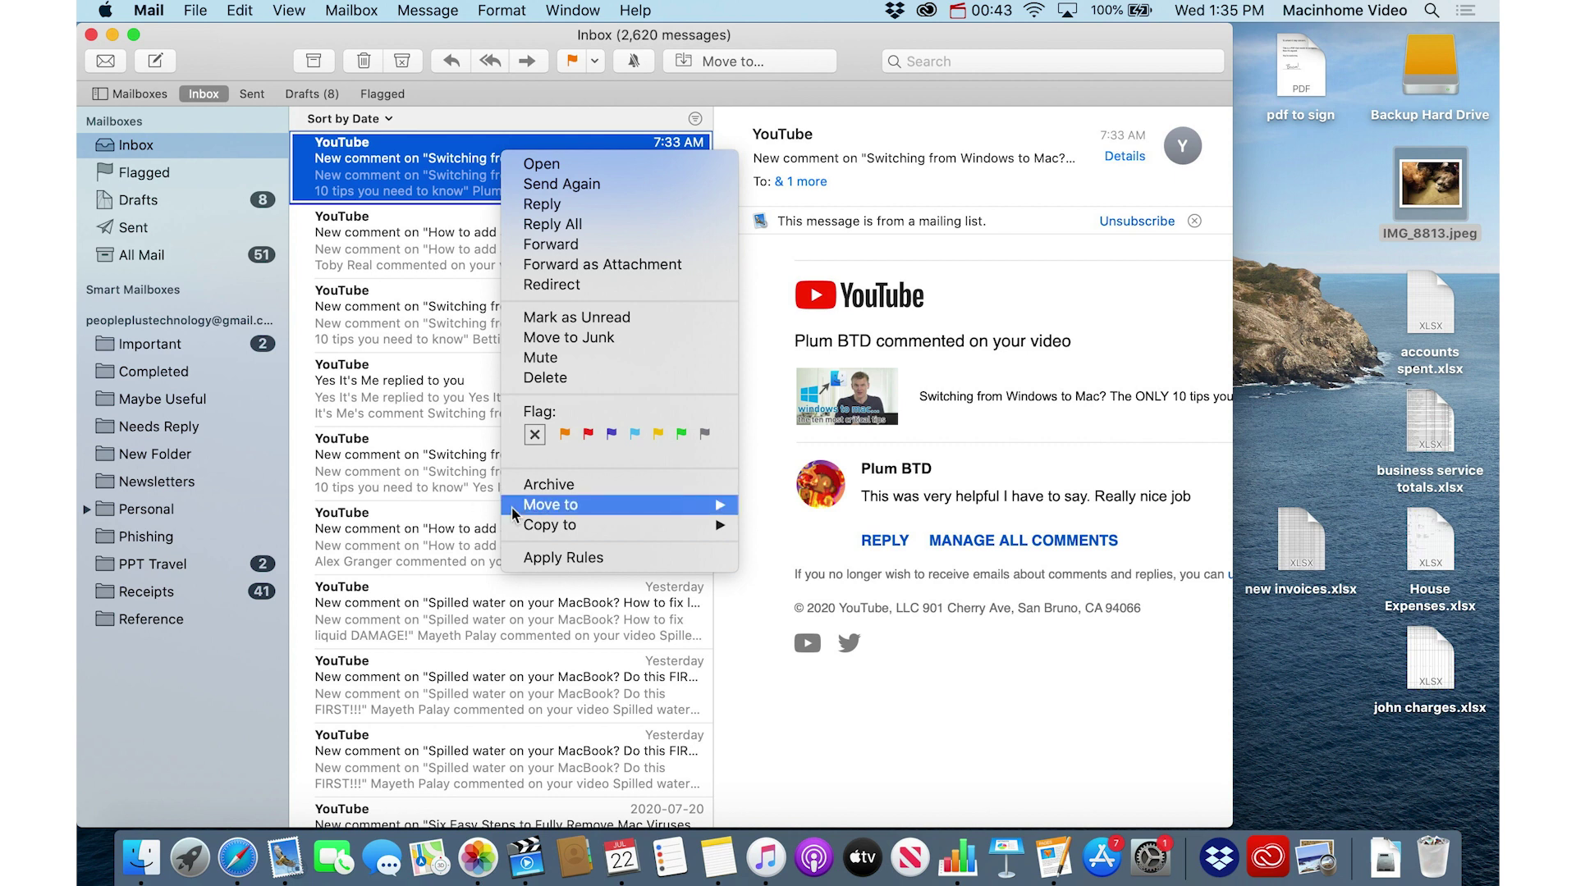
{"action": "mouse_move", "coordinate": [514, 513]}
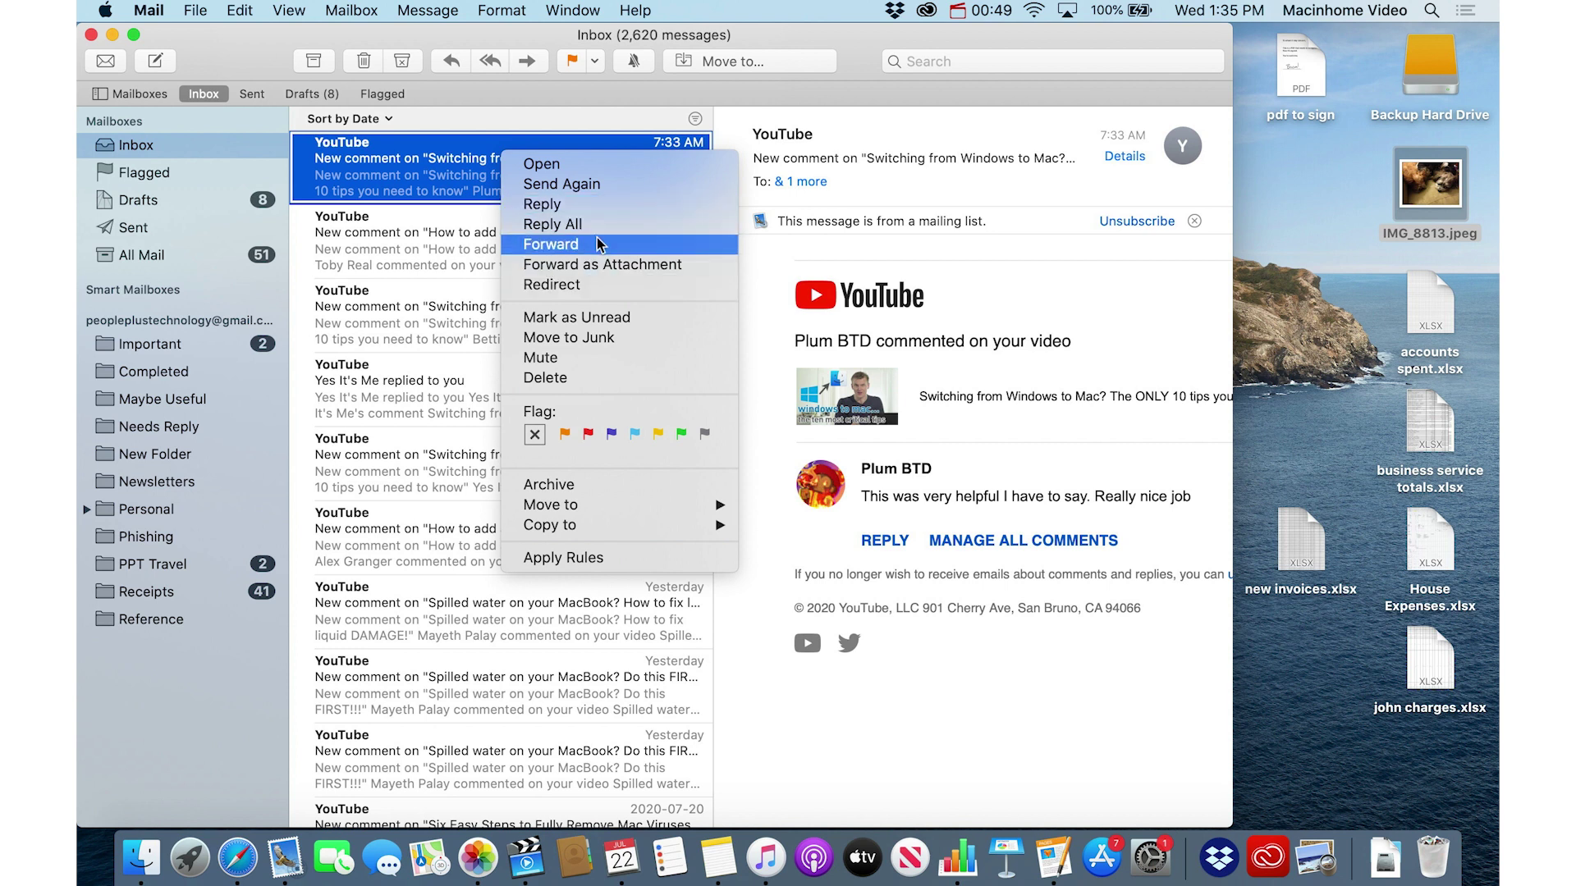
{"action": "left_click", "coordinate": [425, 170]}
{"action": "left_click", "coordinate": [1366, 324]}
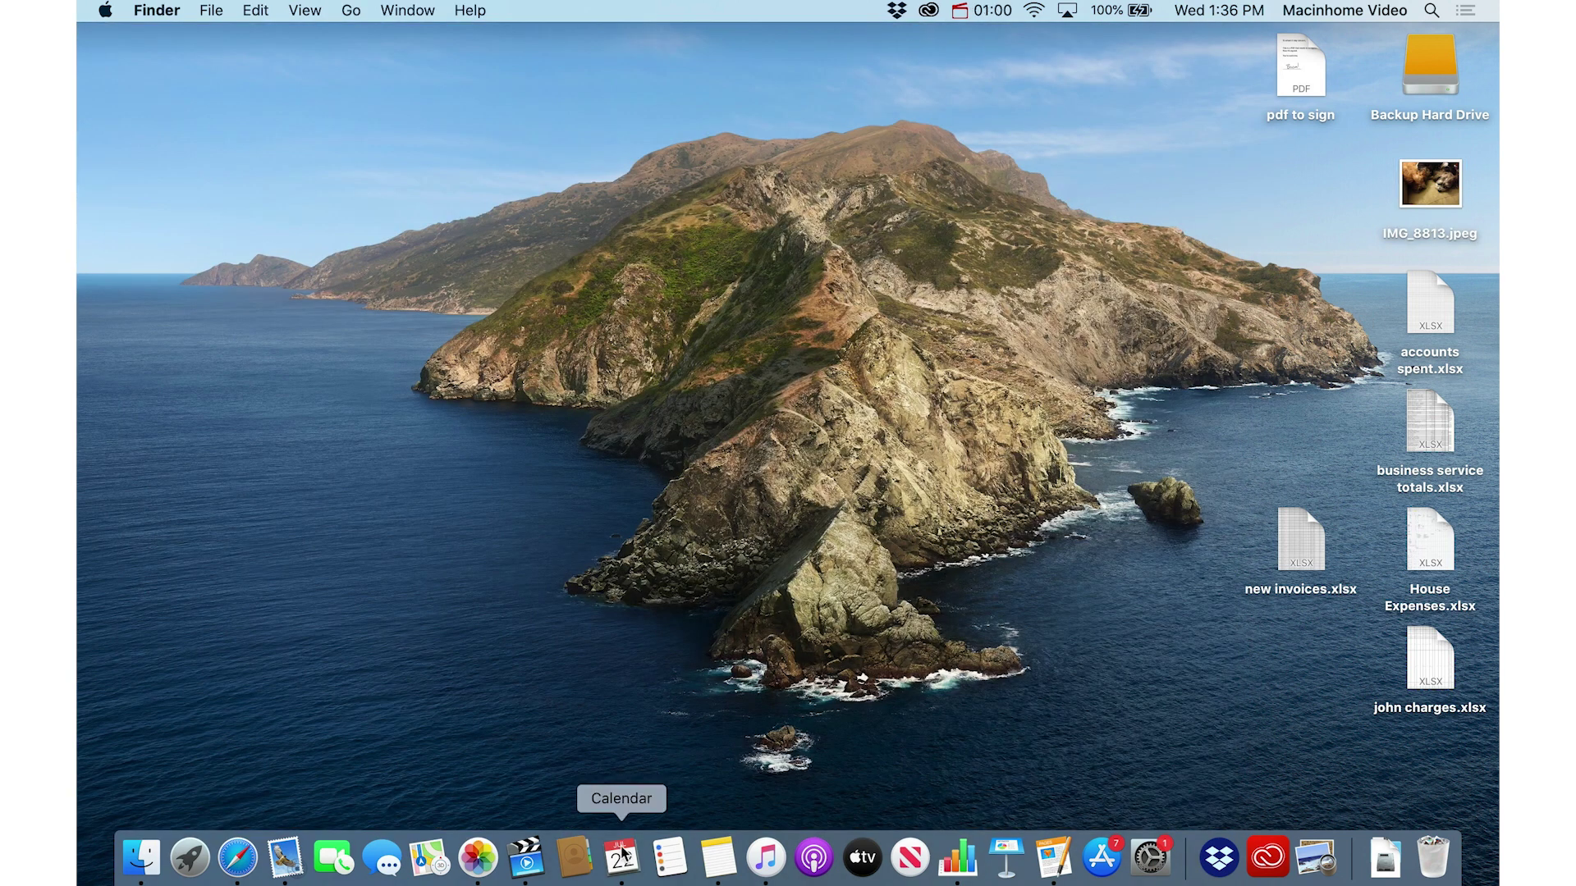
Move the Client Meeting to the Business Dev calendar, then show the Pages Dock menu.
{"action": "left_click", "coordinate": [621, 859]}
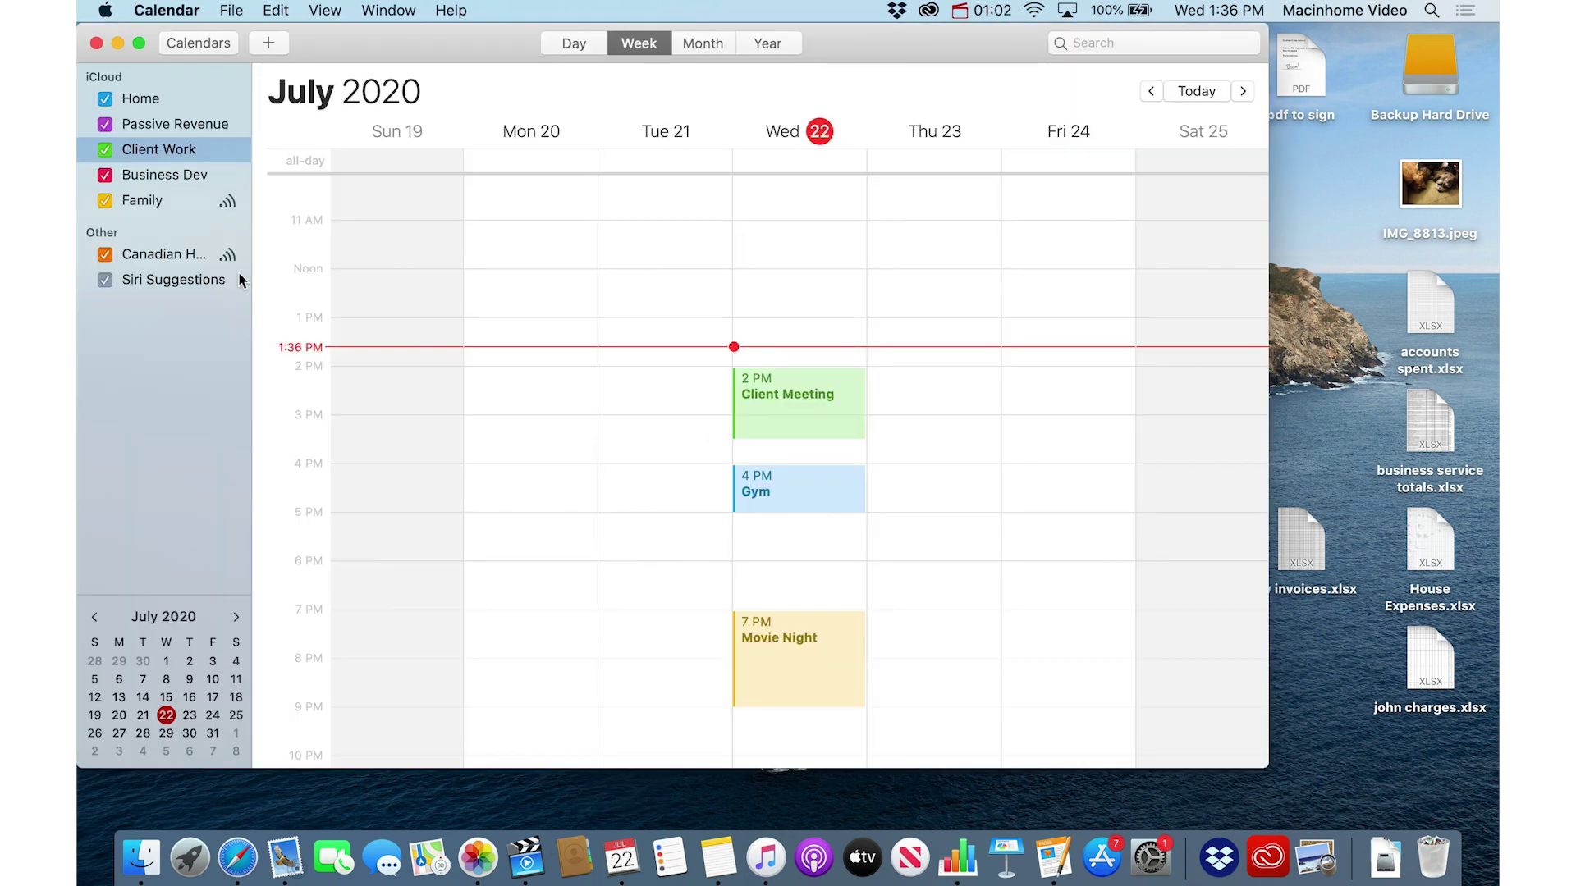
{"action": "right_click", "coordinate": [791, 416]}
{"action": "mouse_move", "coordinate": [932, 446]}
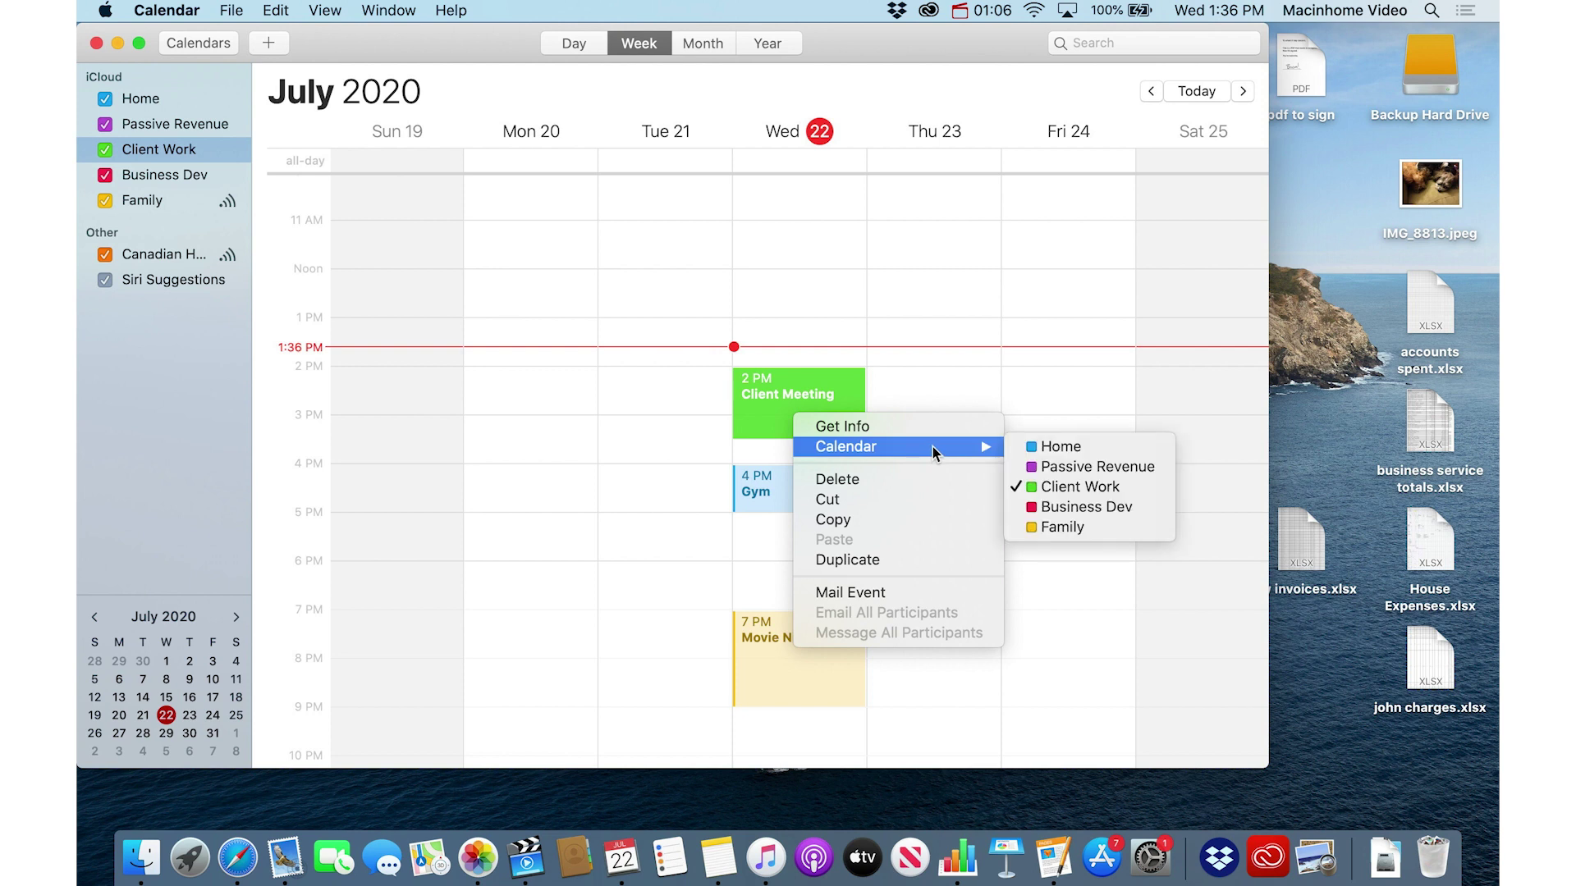
{"action": "left_click", "coordinate": [1124, 505]}
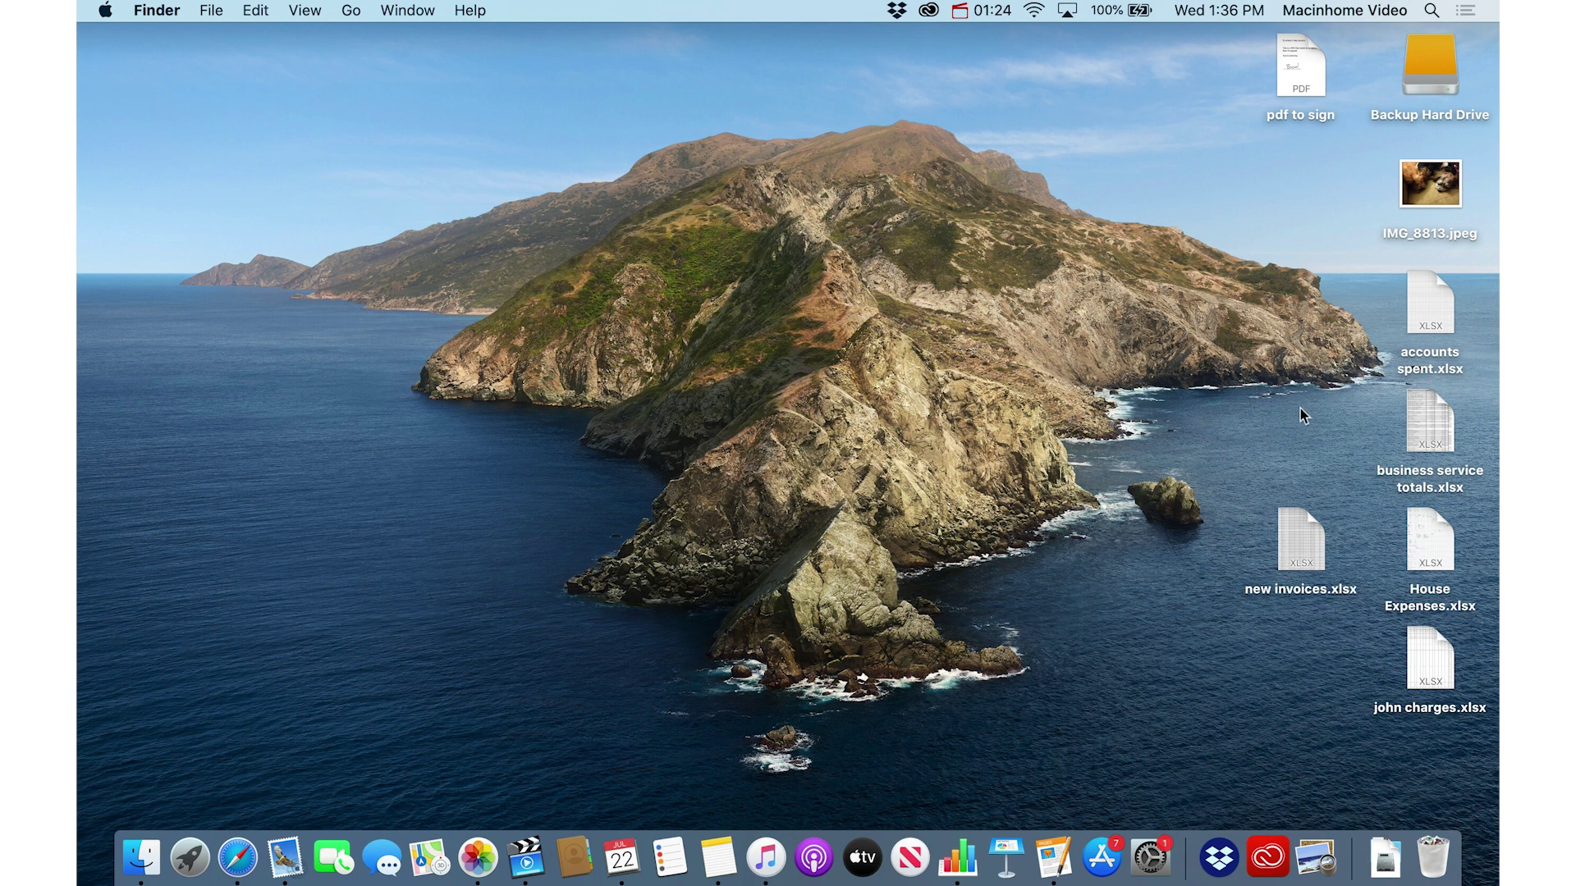
{"action": "right_click", "coordinate": [1054, 868]}
Set the HP LaserJet M102w as default printer, then show and dismiss the Music Dock menu.
{"action": "left_click", "coordinate": [1150, 858]}
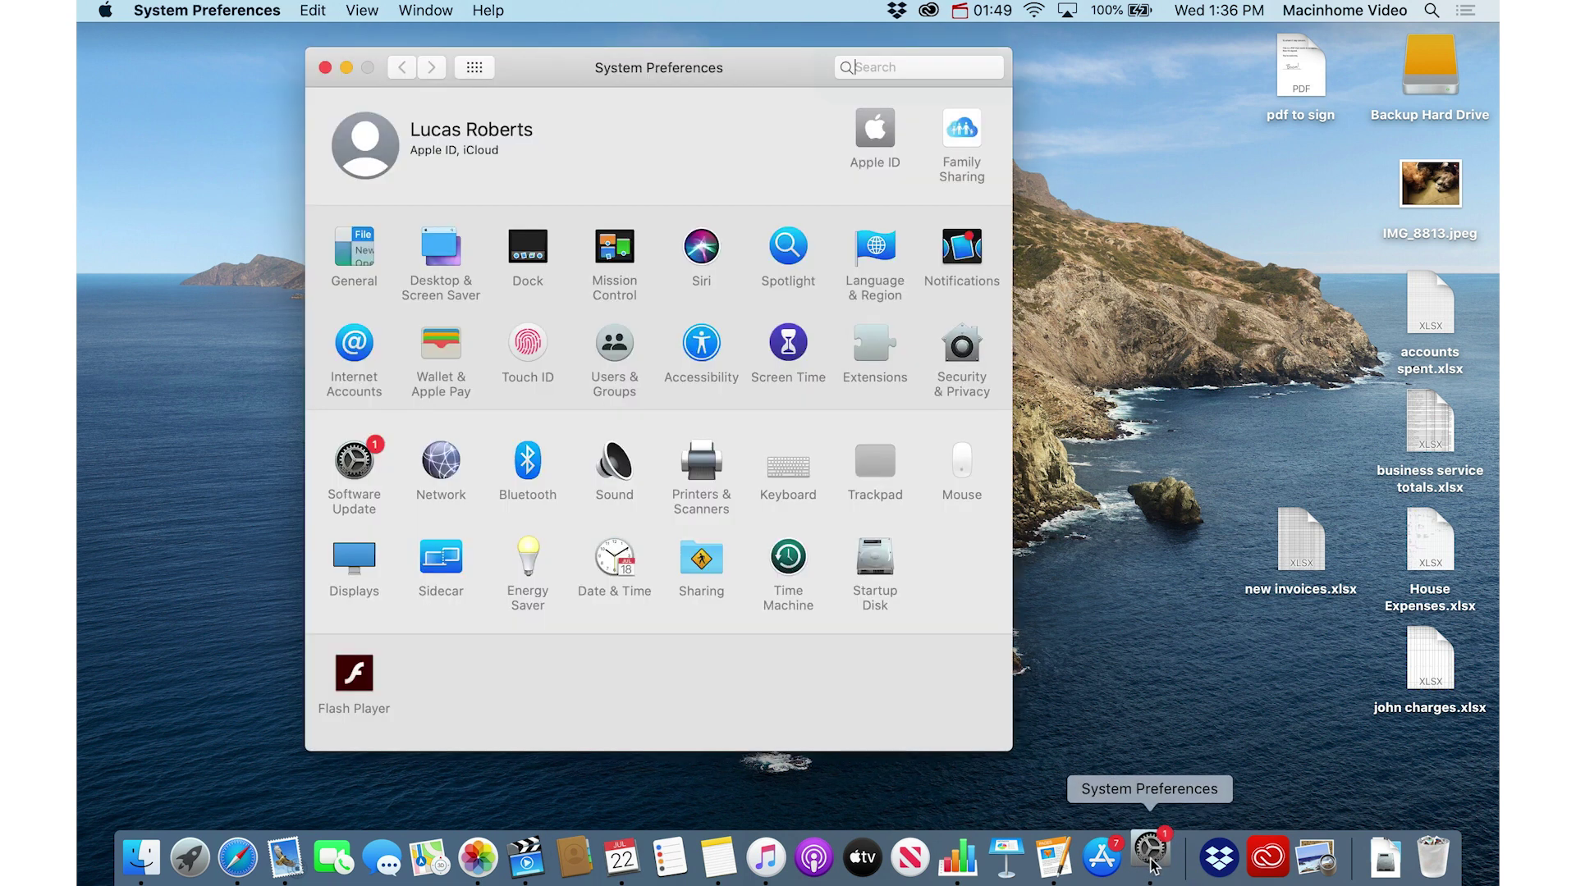
{"action": "left_click", "coordinate": [703, 469]}
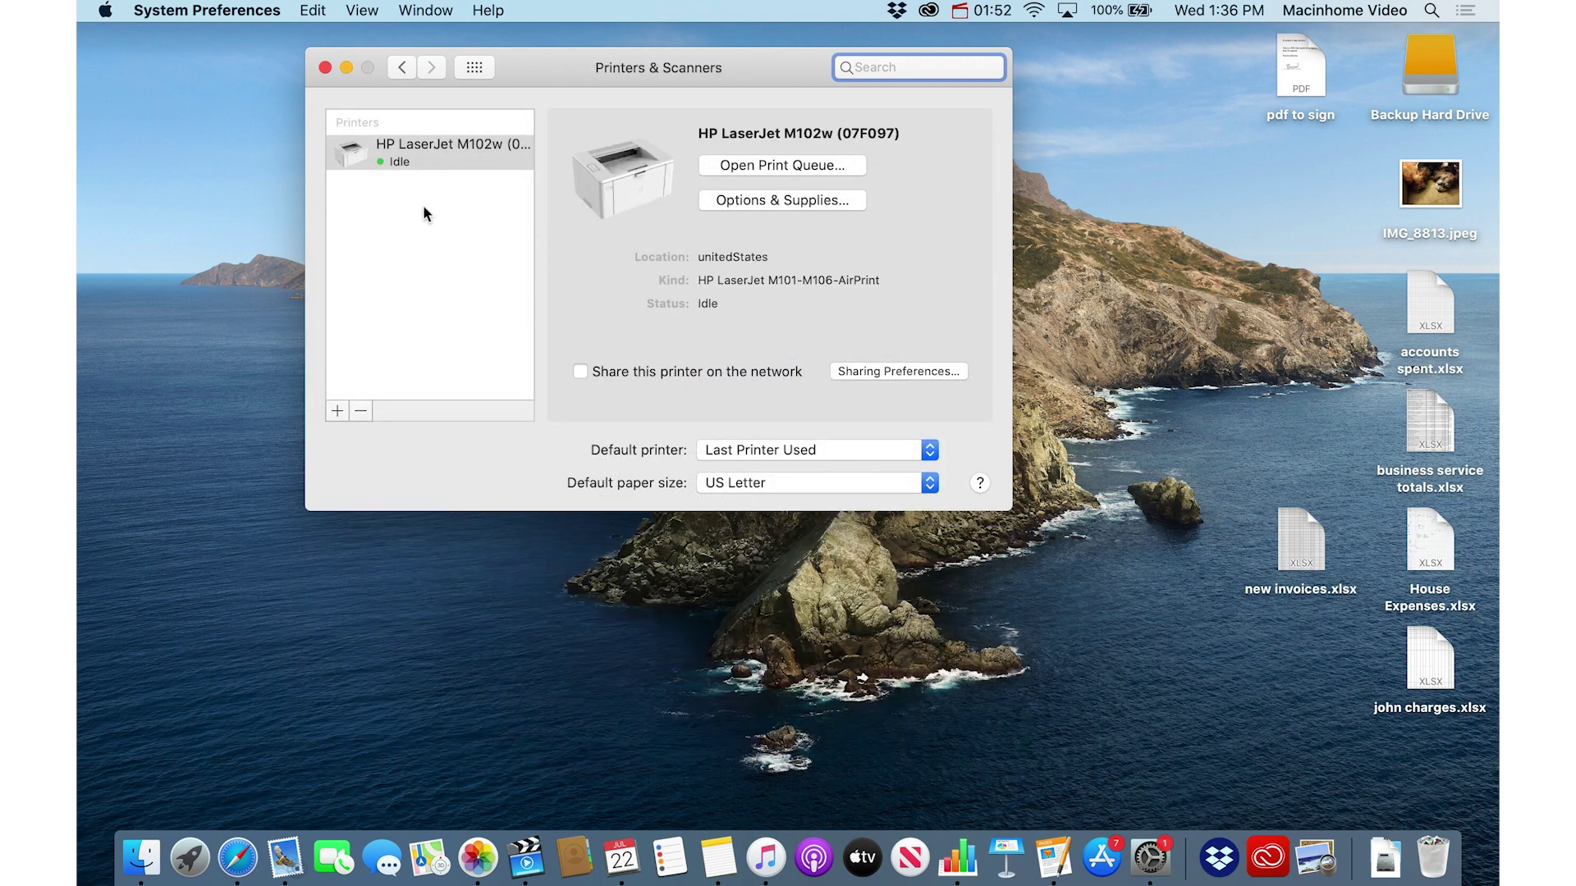
{"action": "right_click", "coordinate": [434, 165]}
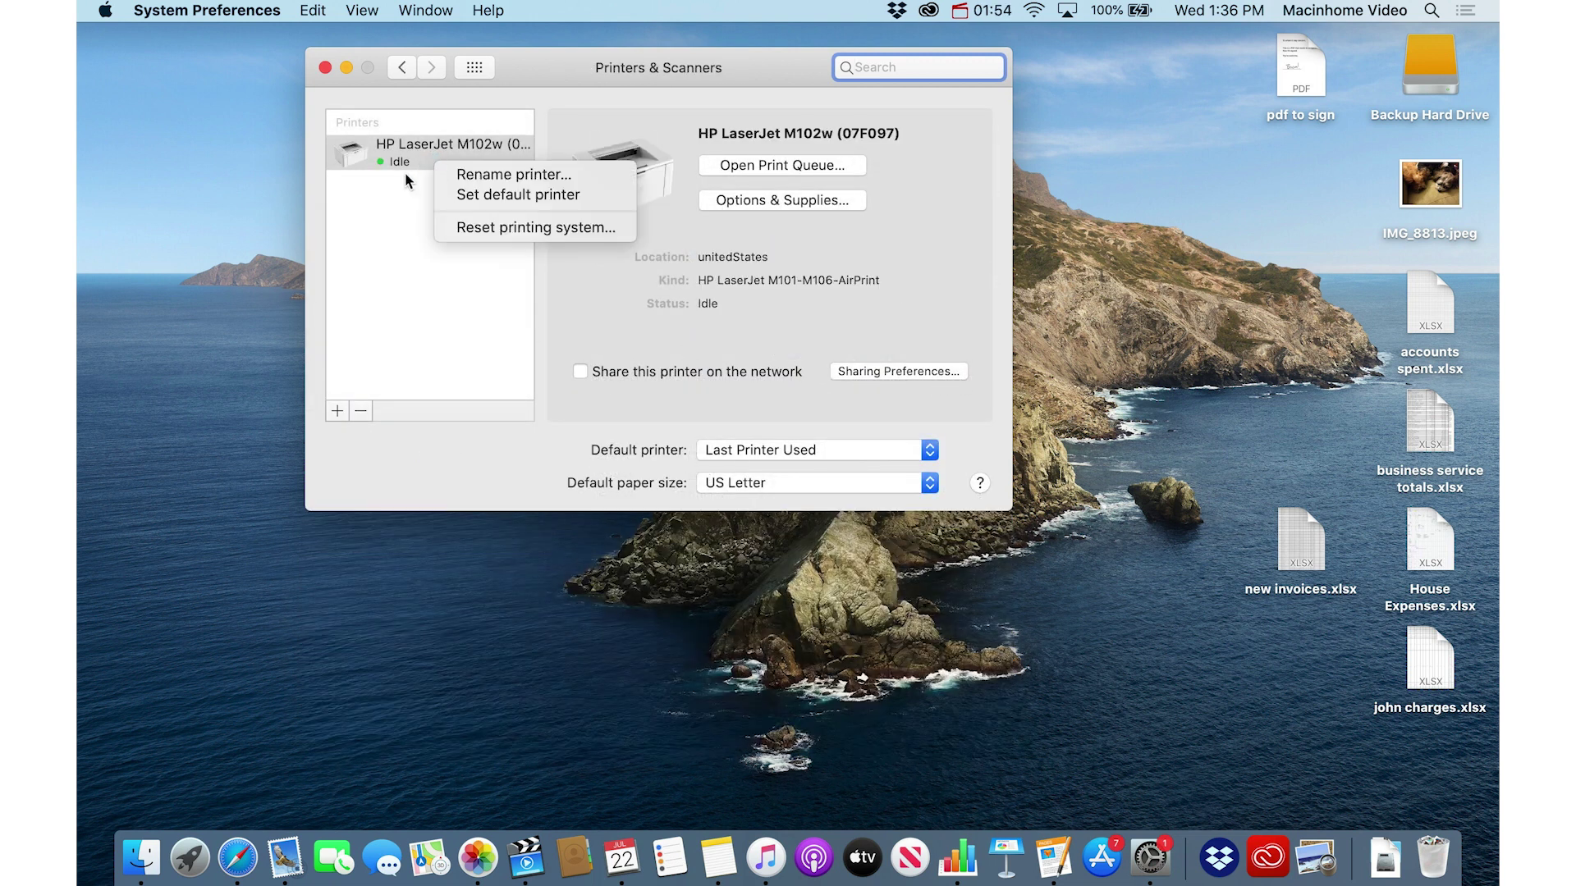
{"action": "left_click", "coordinate": [614, 201]}
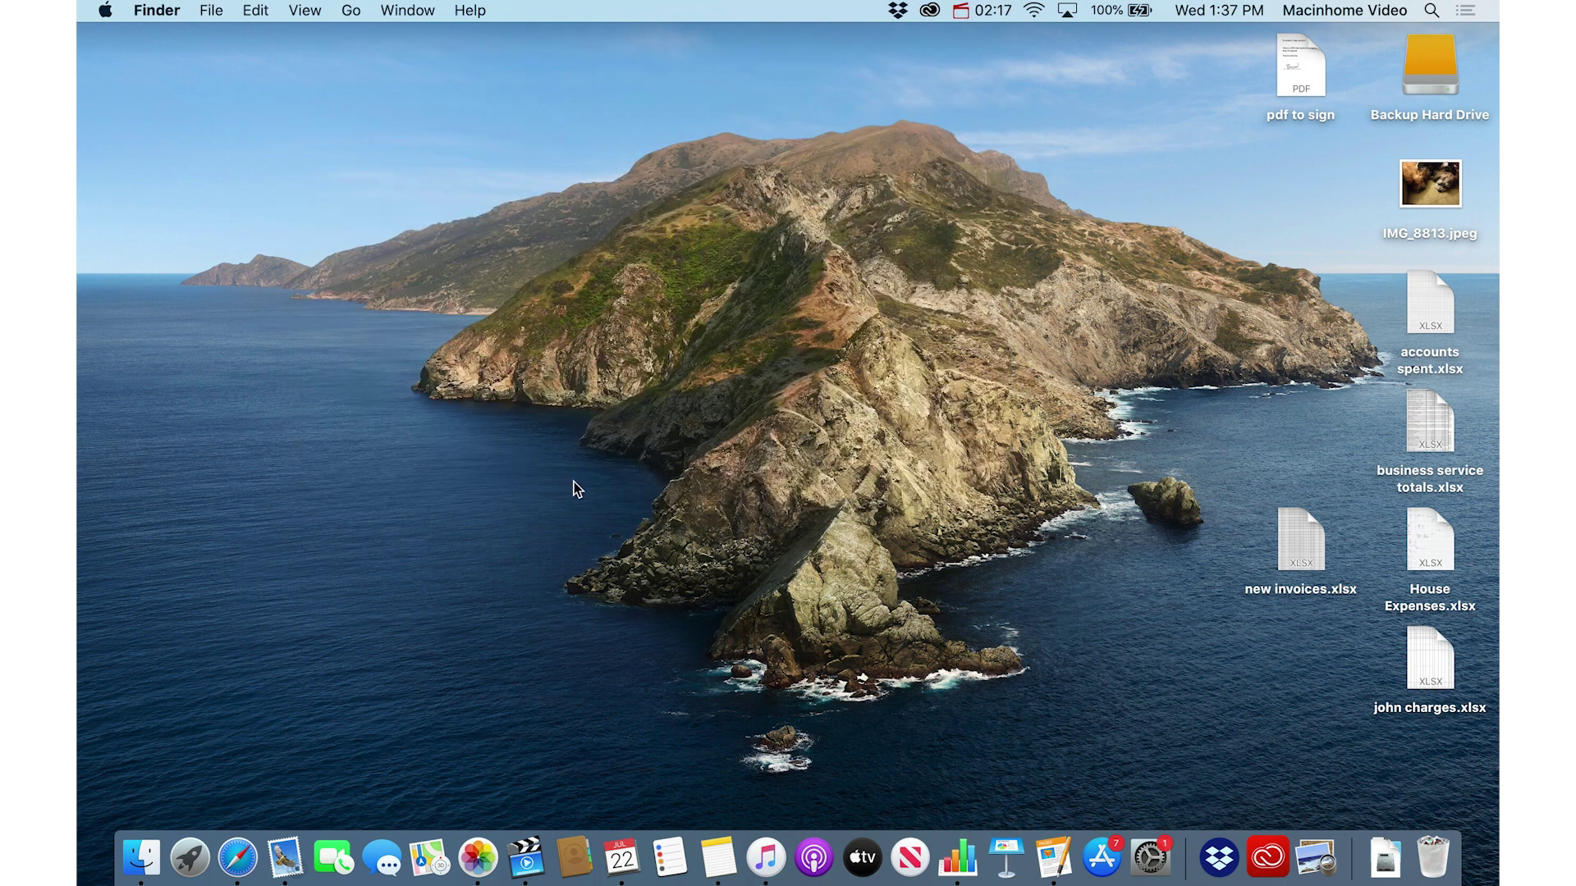
{"action": "right_click", "coordinate": [759, 868]}
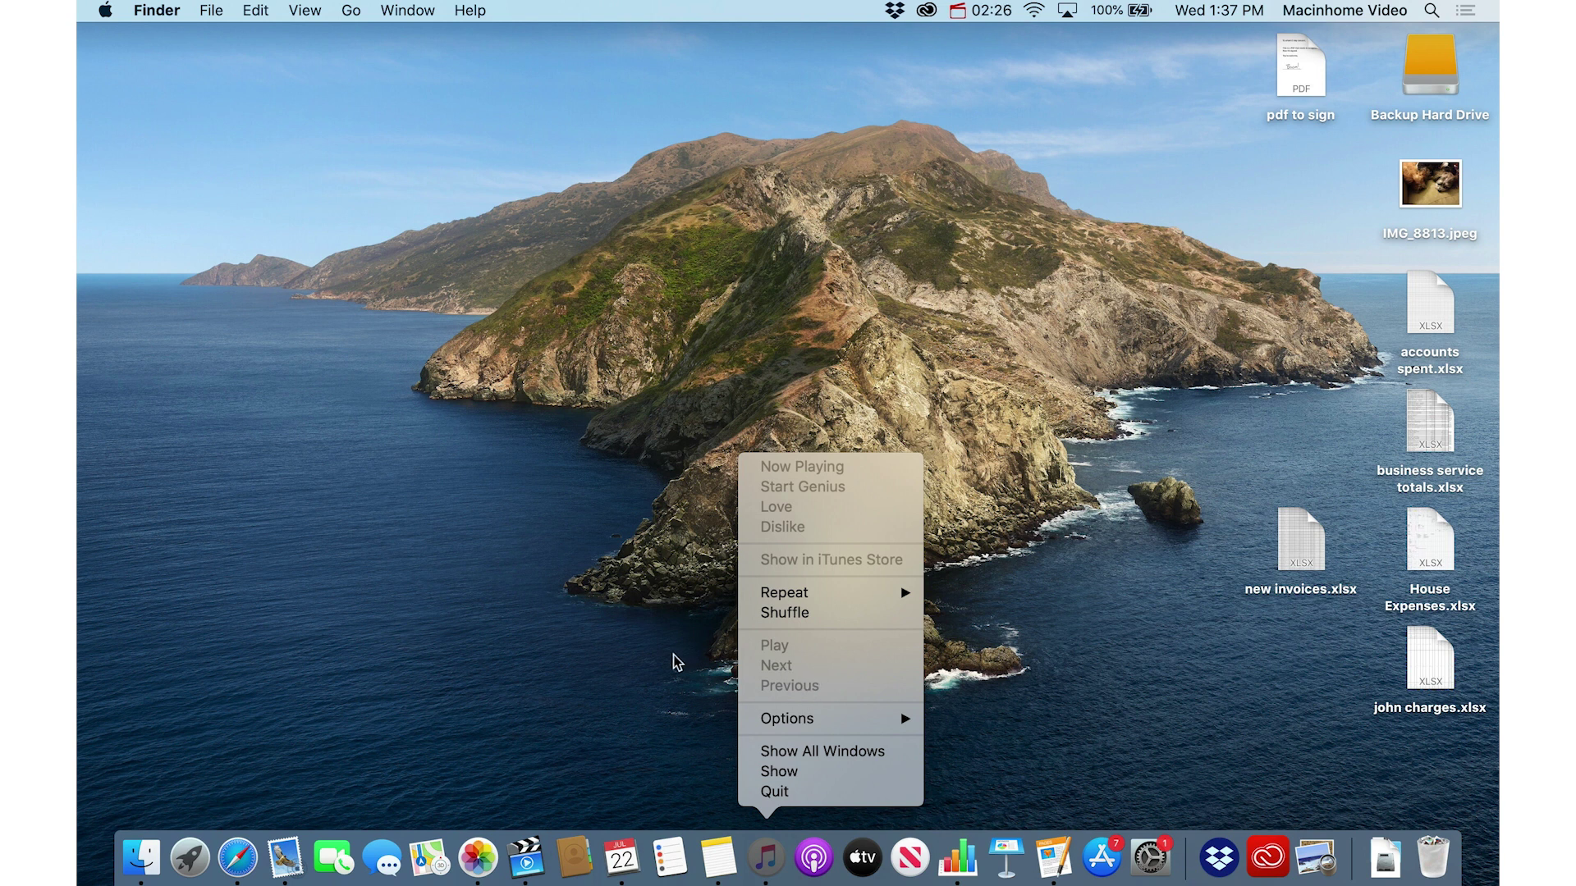
{"action": "left_click", "coordinate": [688, 666]}
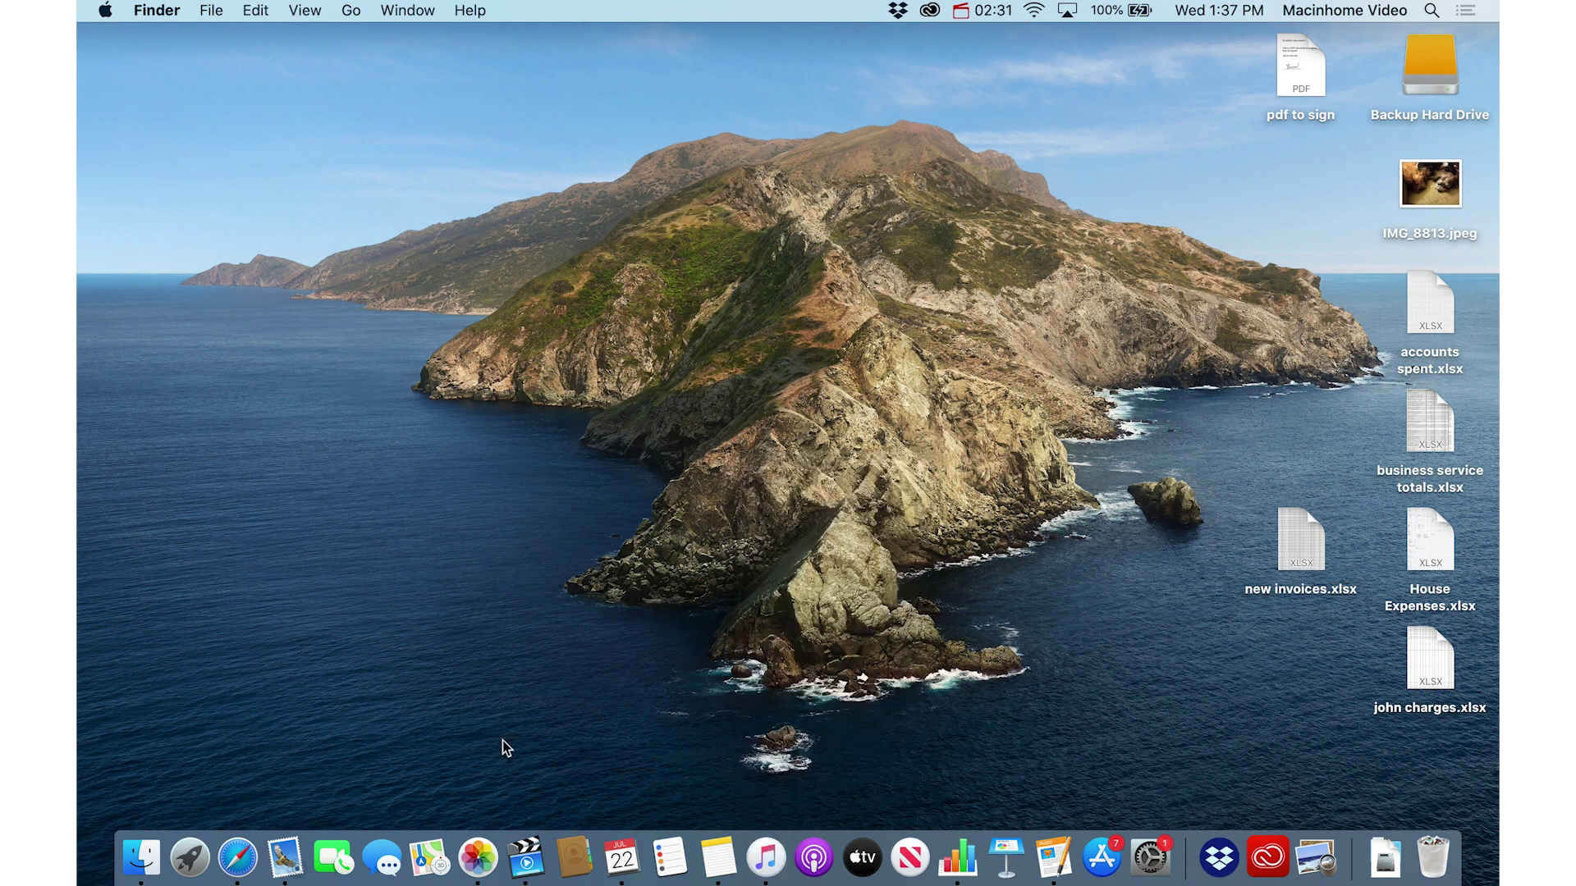
Open Photos and show the Gelateria photo's context menu with its Share and Add to submenus.
{"action": "left_click", "coordinate": [477, 858]}
{"action": "right_click", "coordinate": [578, 351]}
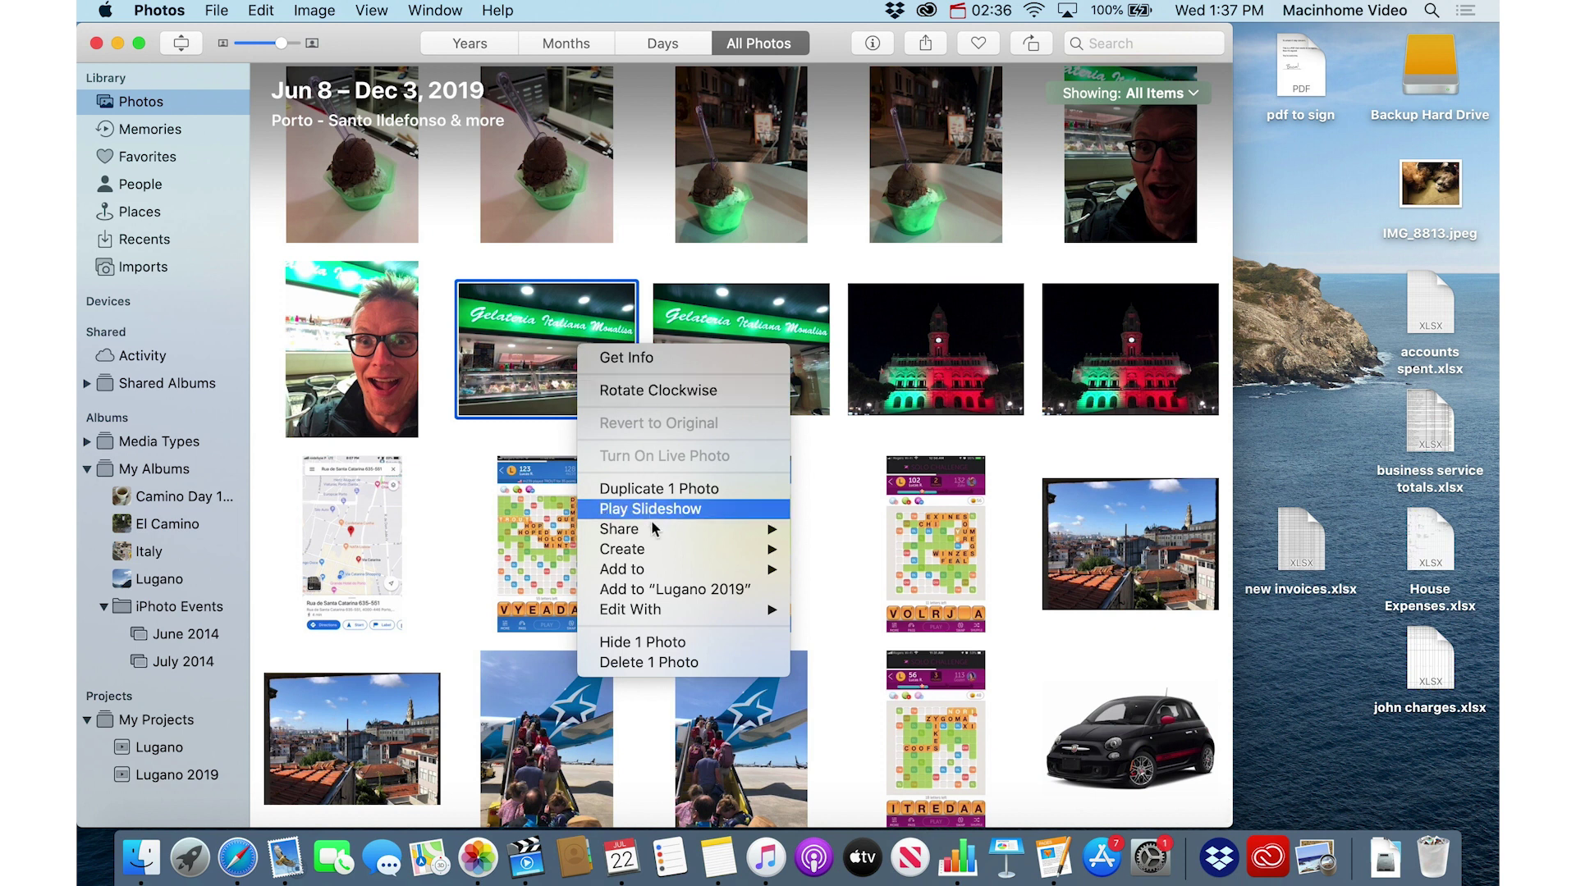
{"action": "mouse_move", "coordinate": [661, 539]}
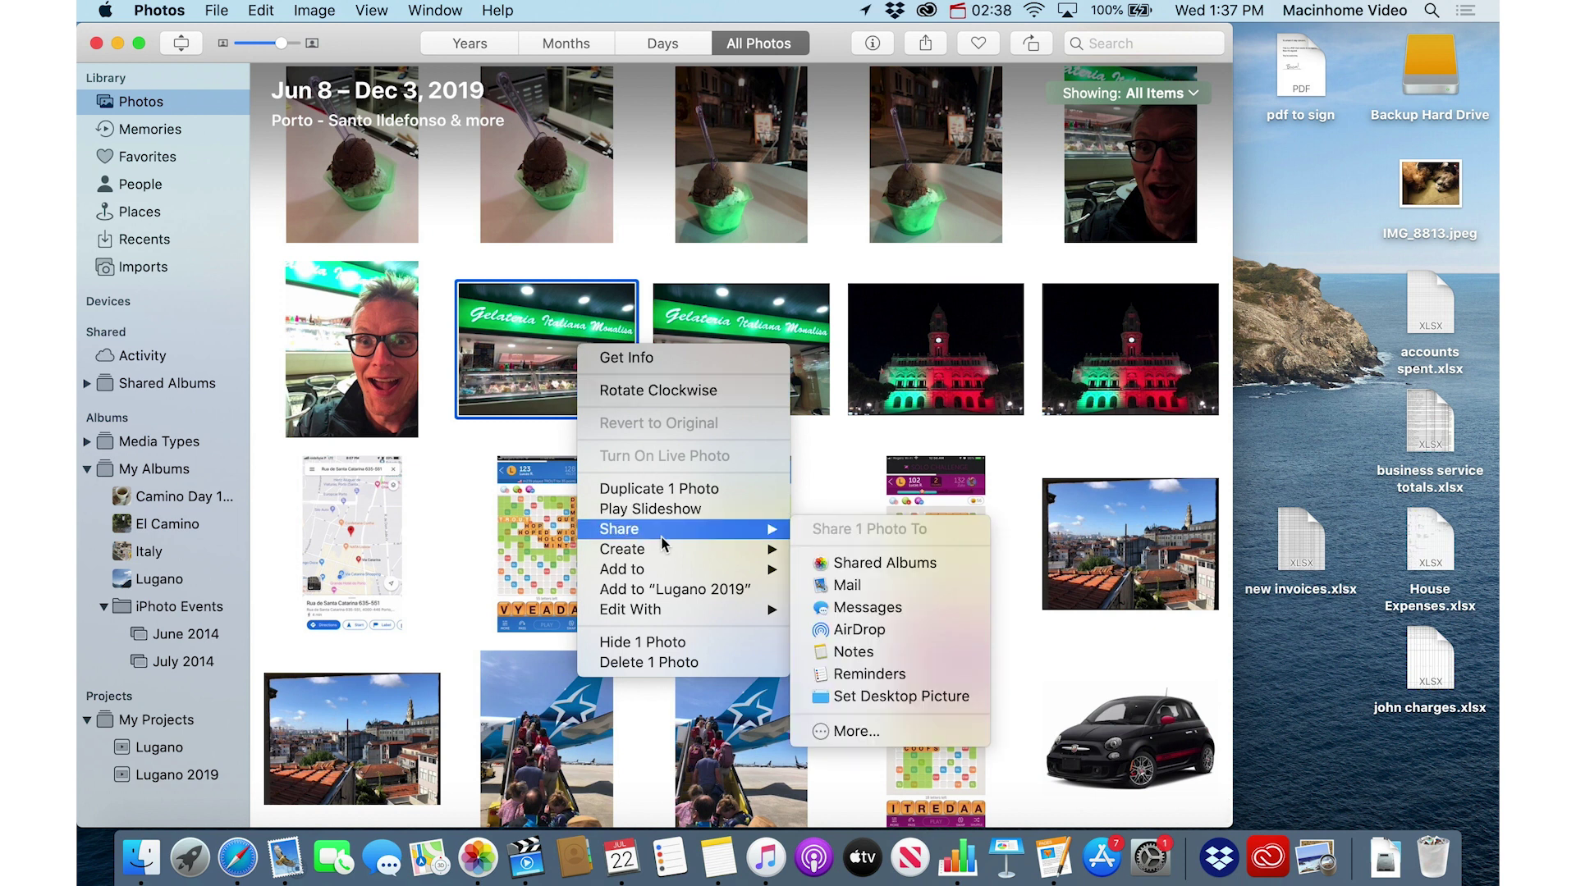
{"action": "mouse_move", "coordinate": [657, 575]}
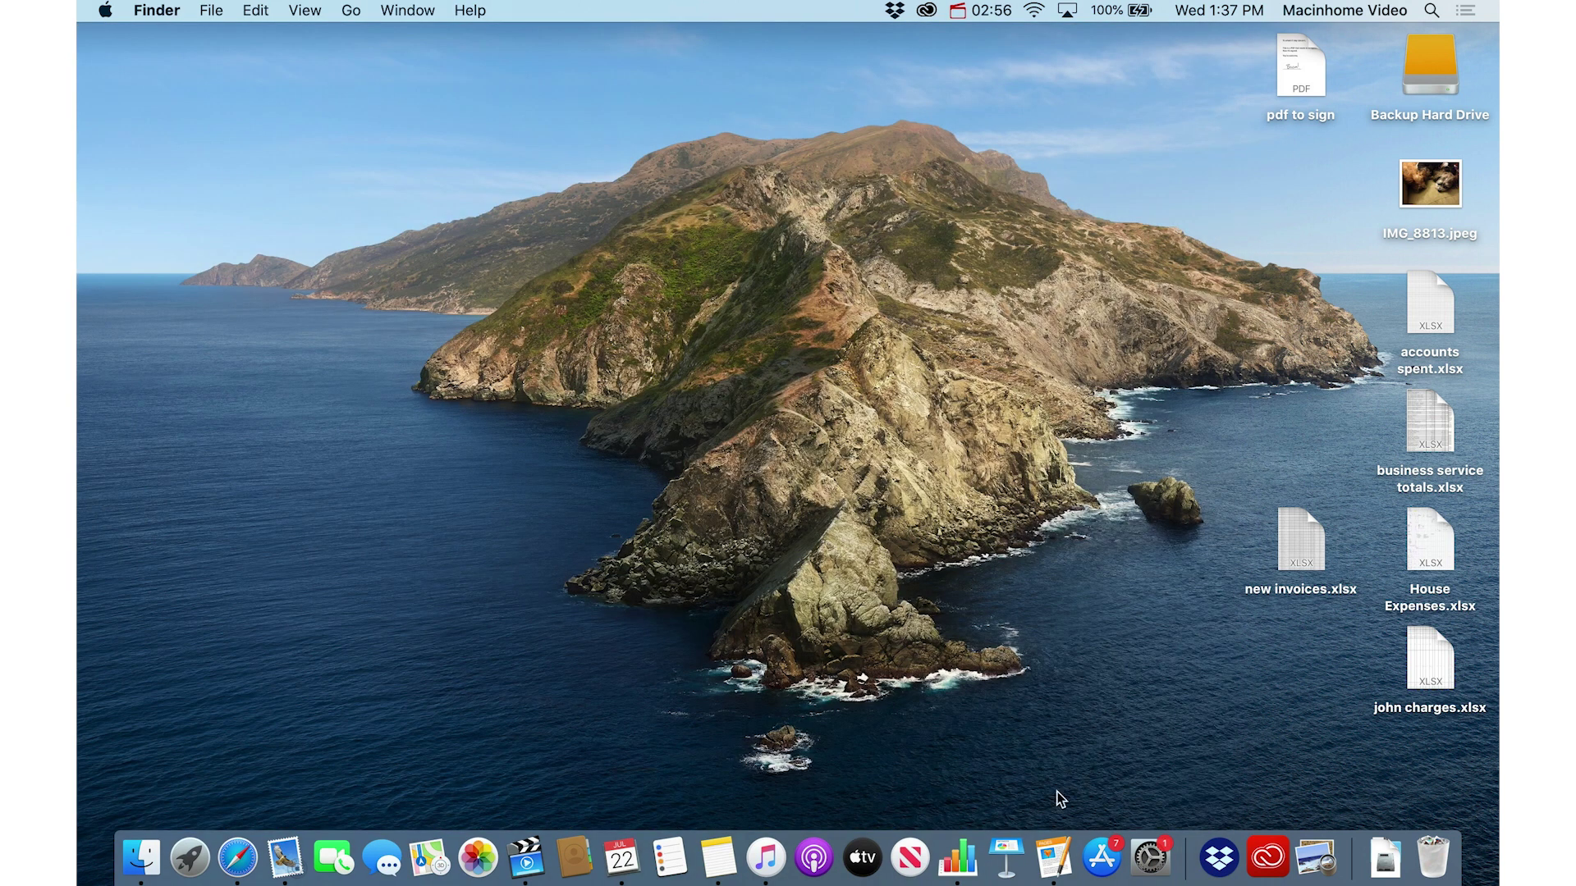
Bring contract.pages forward and open its Old Setup folder from the title's path menu.
{"action": "left_click", "coordinate": [1053, 858]}
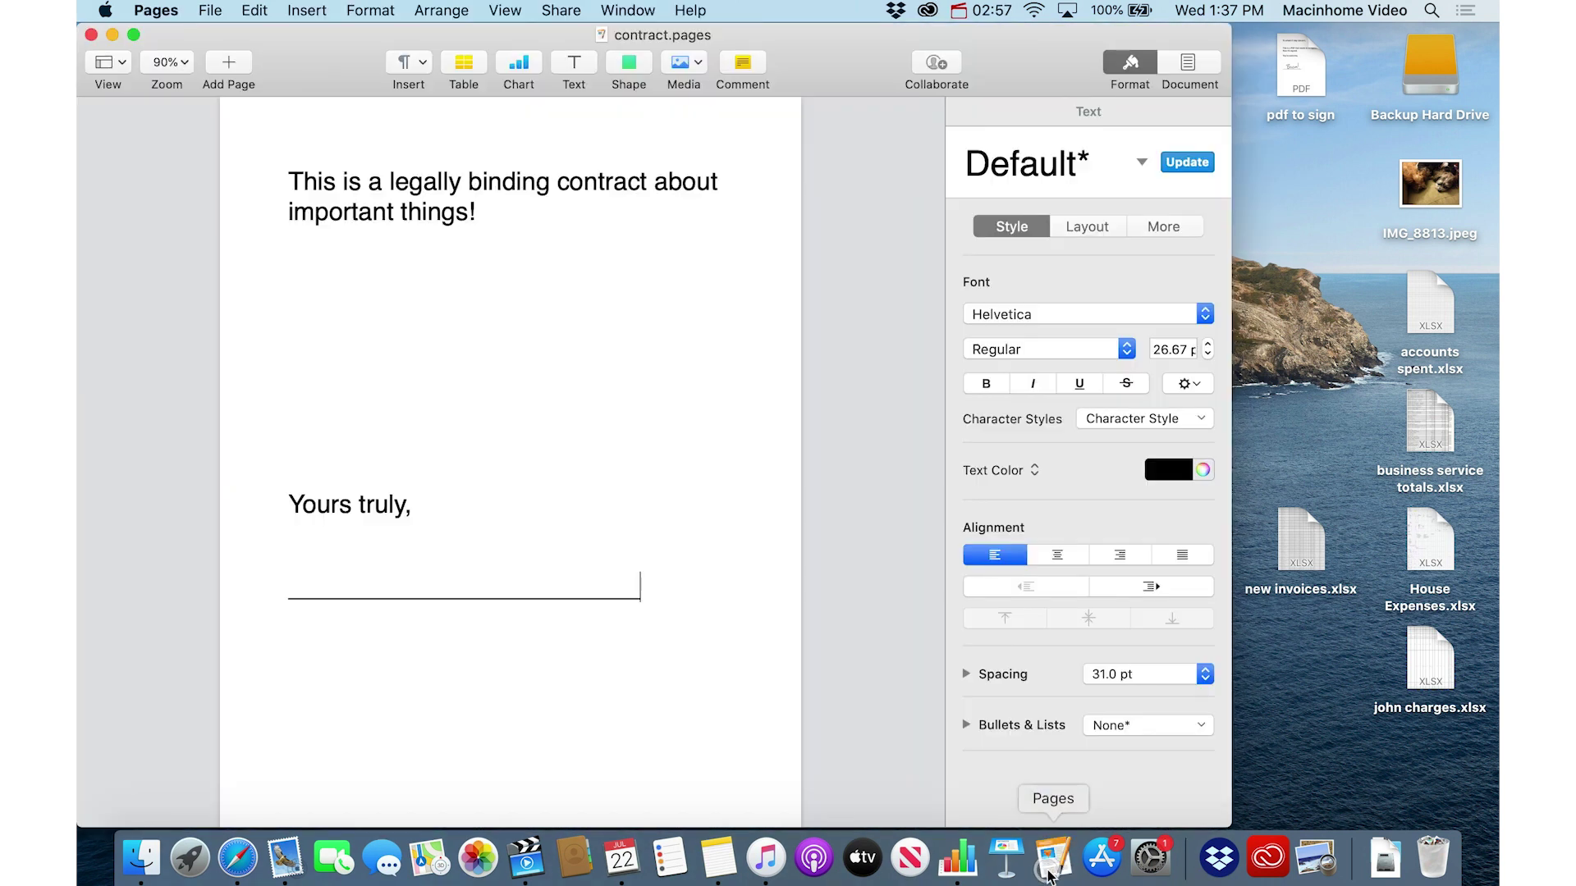
{"action": "scroll", "coordinate": [464, 270], "scroll_direction": "down", "scroll_amount": 1}
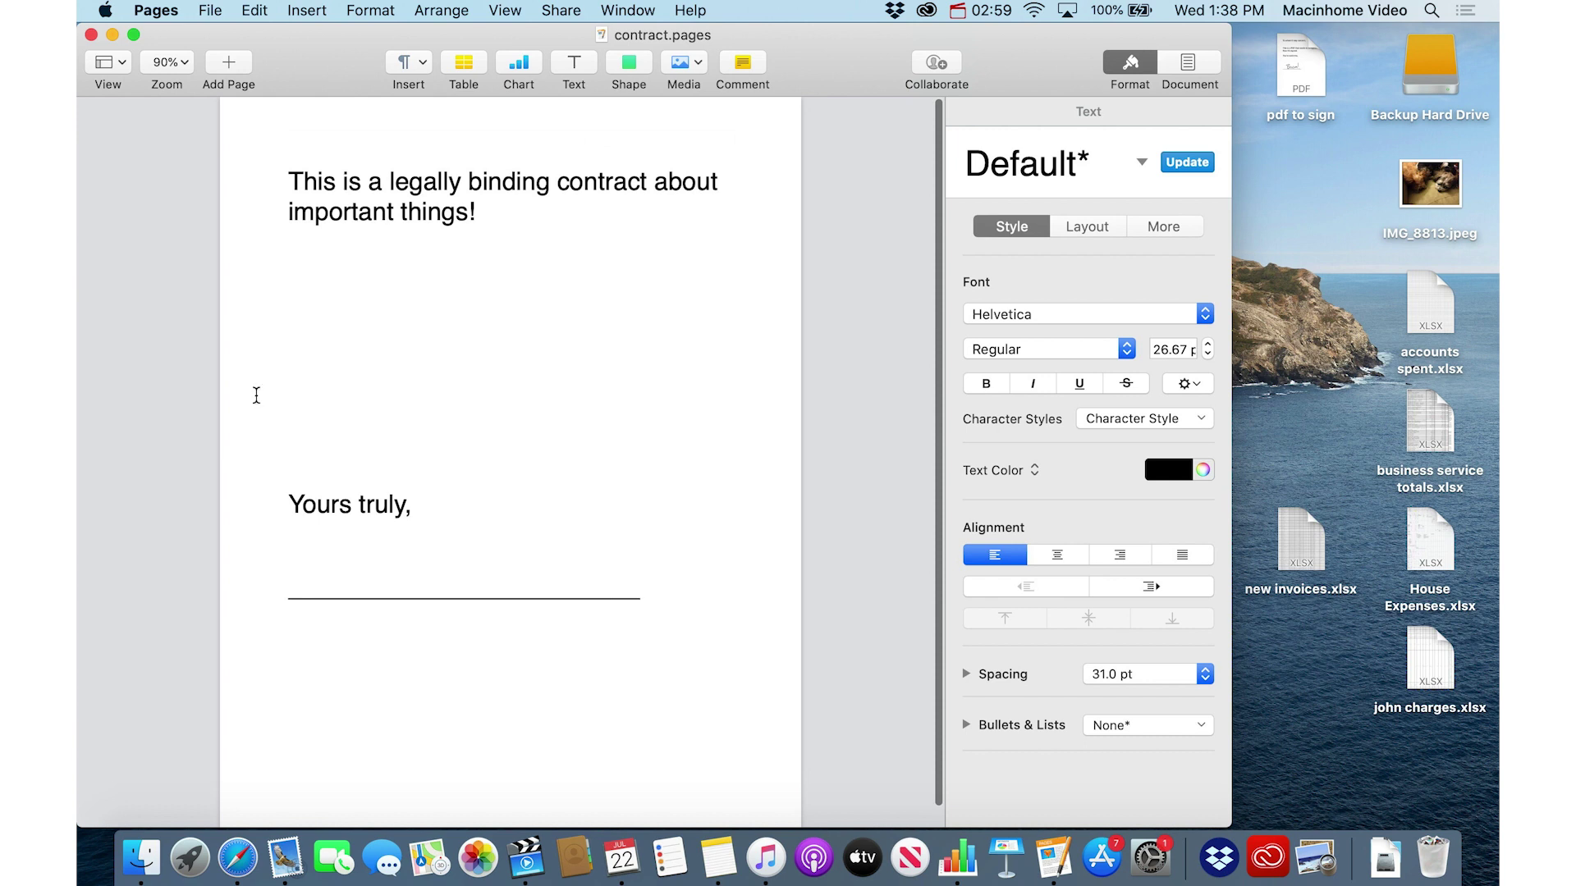
{"action": "left_click", "coordinate": [659, 36], "text": "super"}
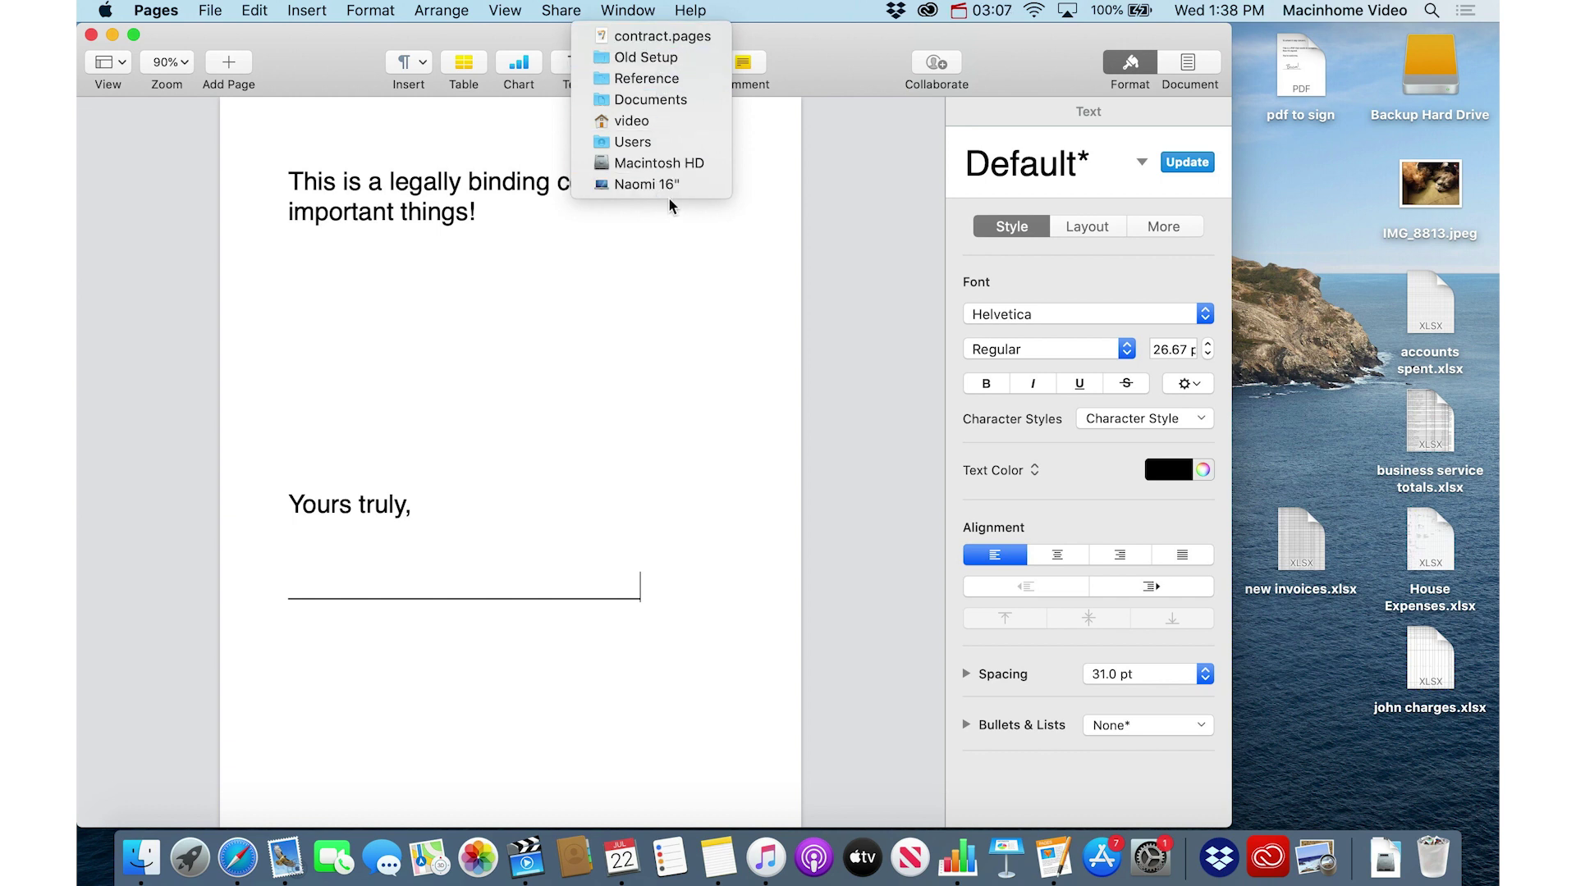
{"action": "left_click", "coordinate": [692, 57]}
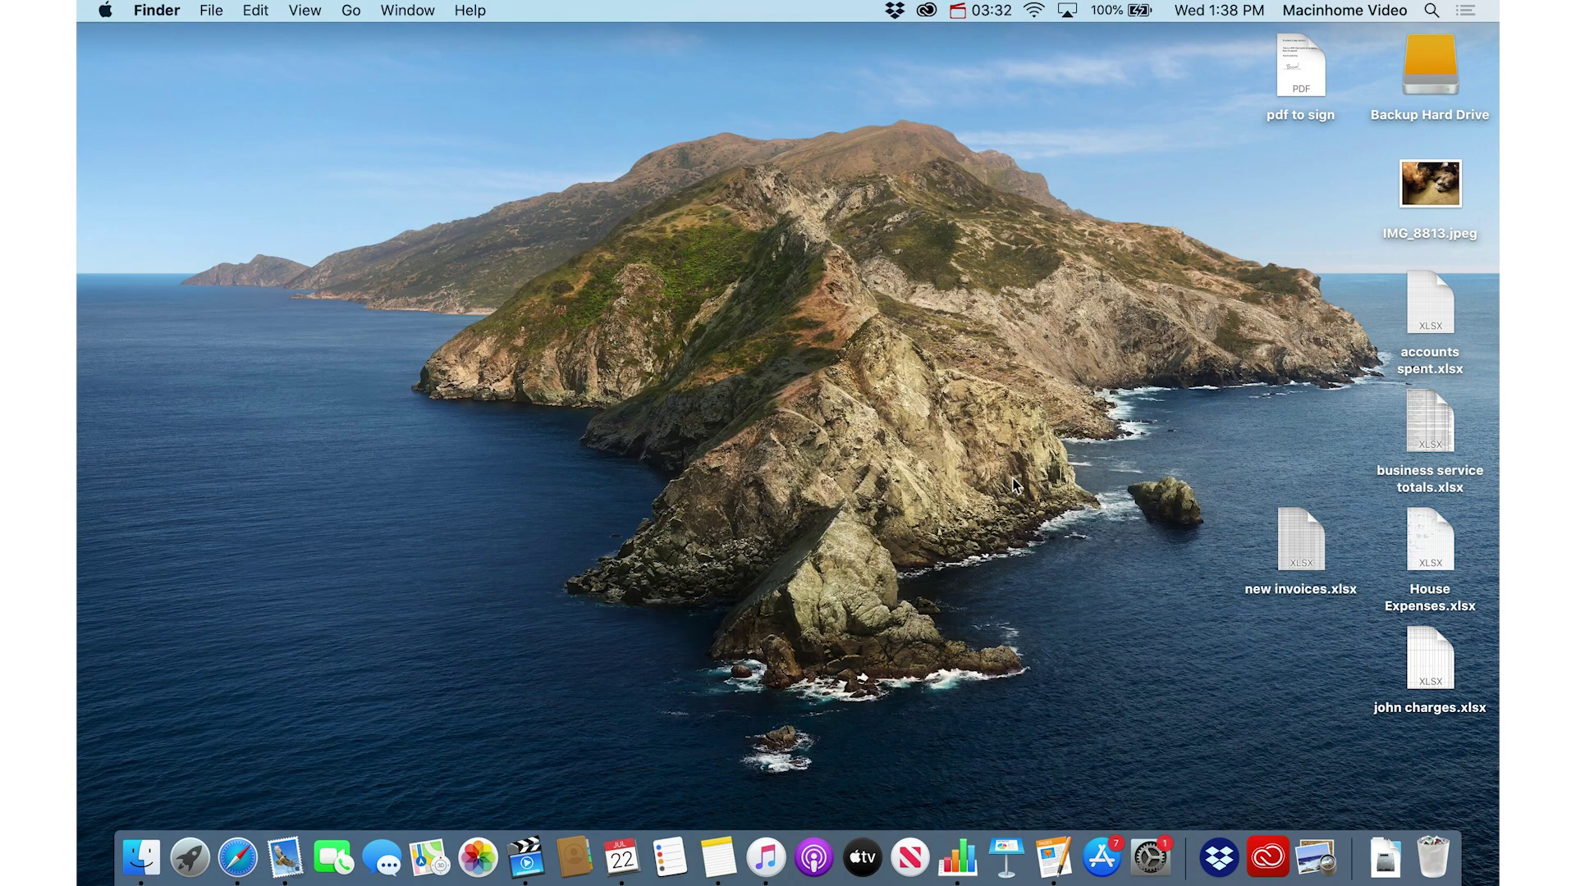
Check spelling suggestions for 'internatonal', then convert all Capture note lines into a checklist.
{"action": "left_click", "coordinate": [719, 857]}
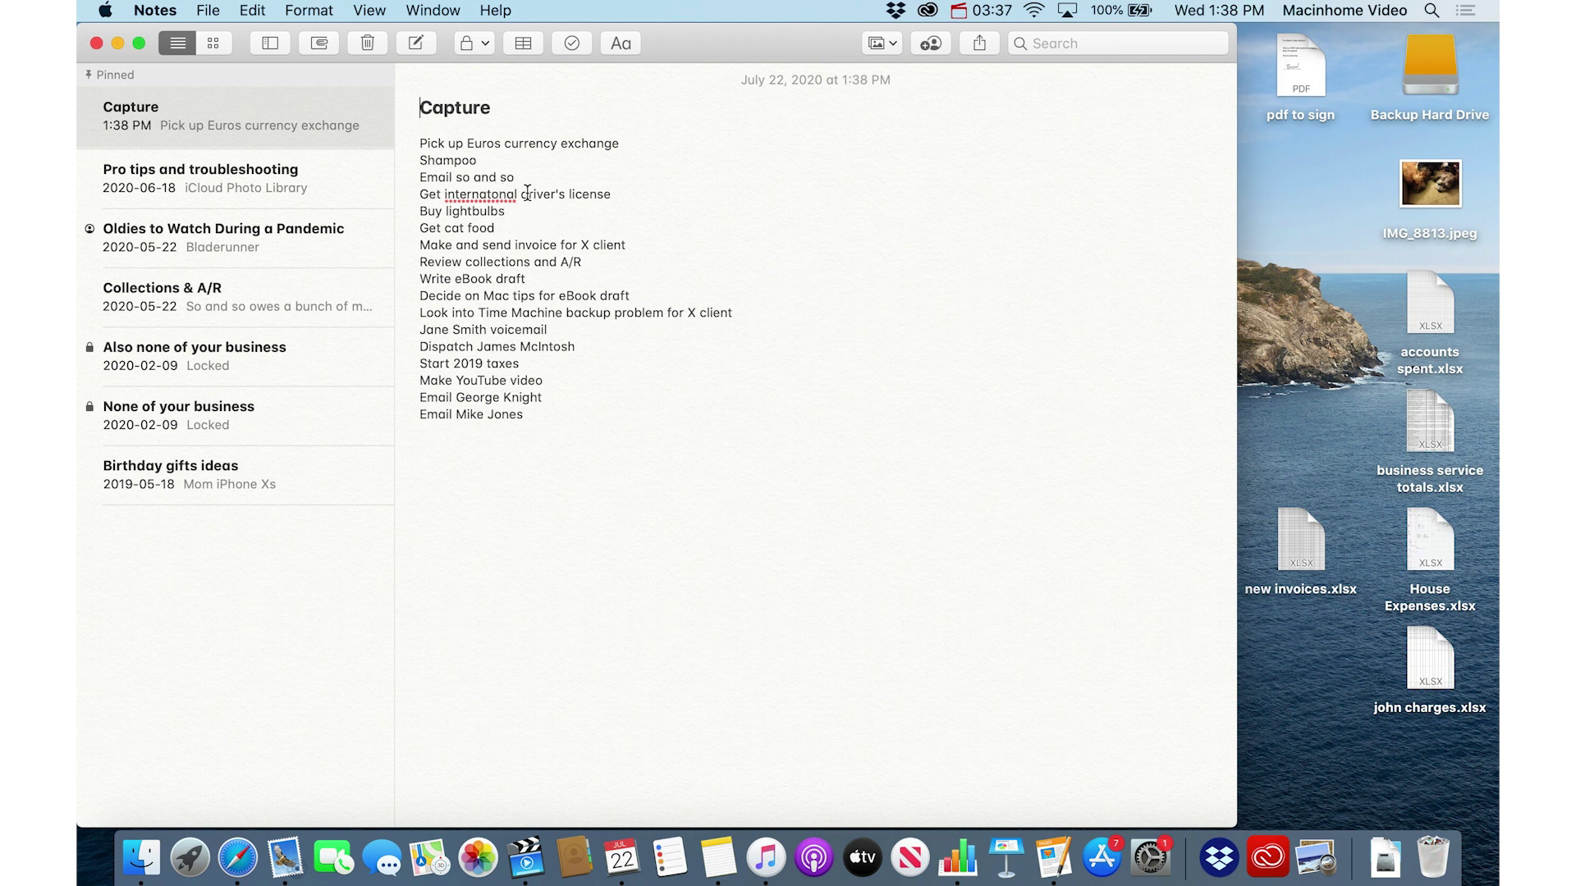
{"action": "right_click", "coordinate": [480, 197]}
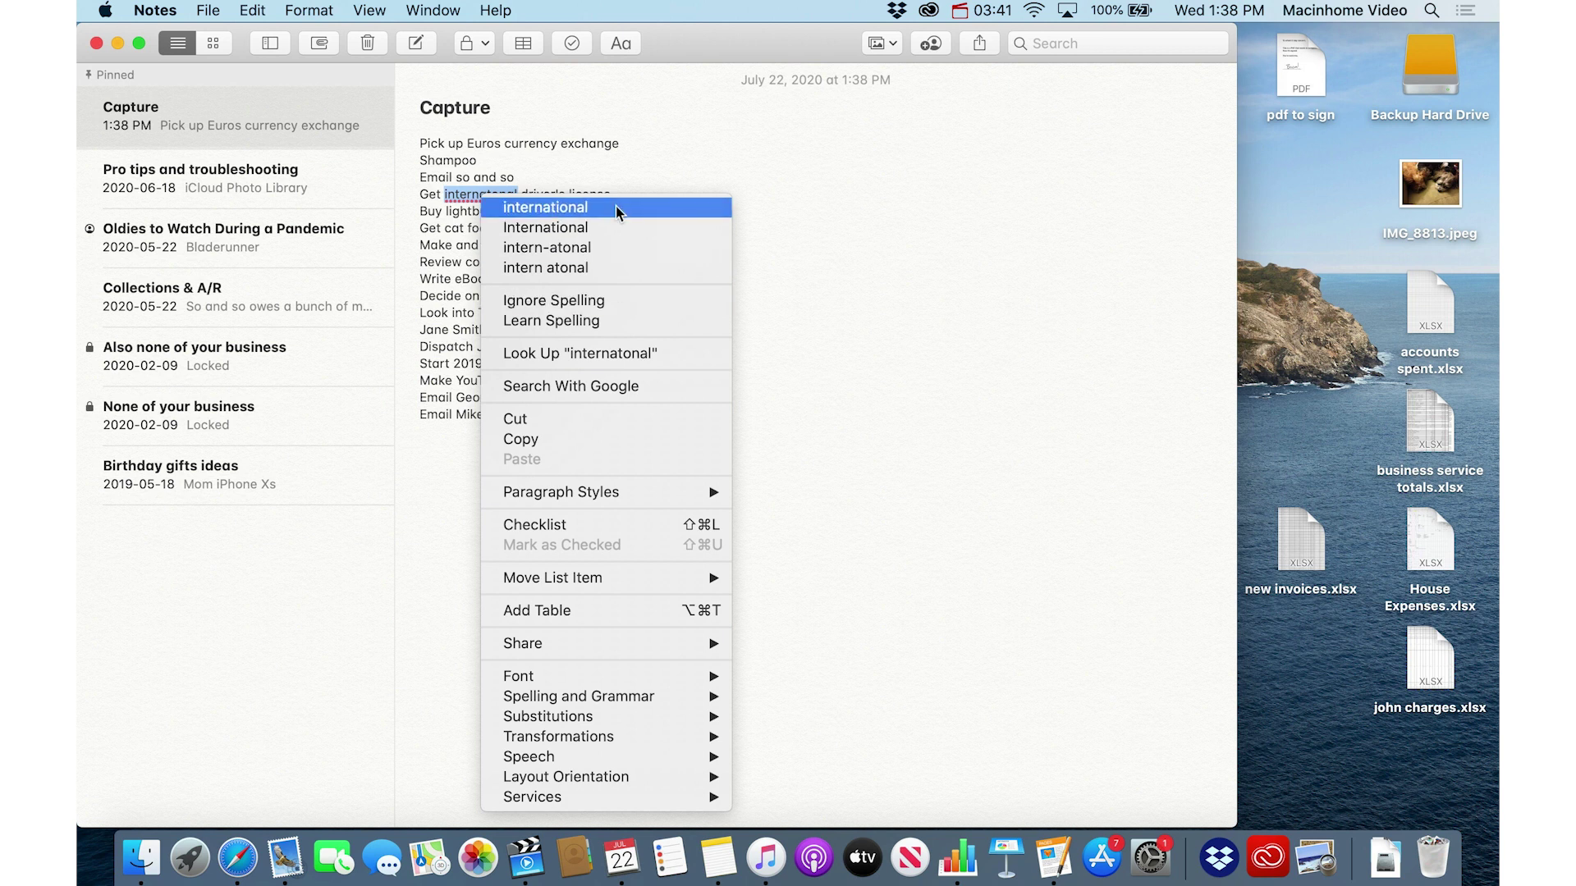
{"action": "left_click", "coordinate": [614, 183]}
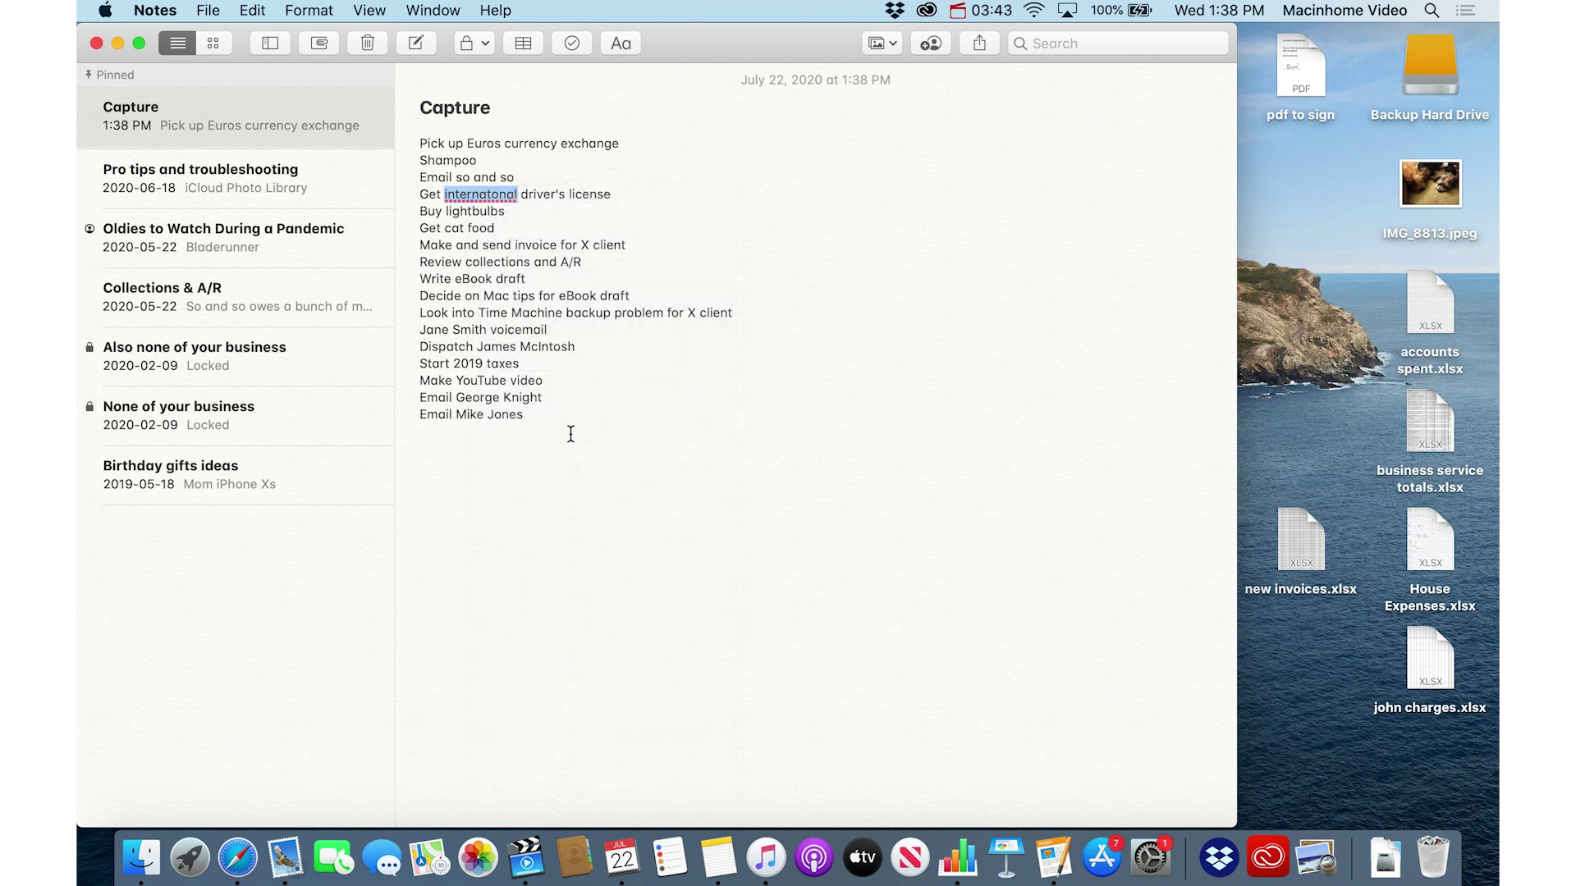
{"action": "left_click_drag", "start_coordinate": [556, 413], "coordinate": [362, 150]}
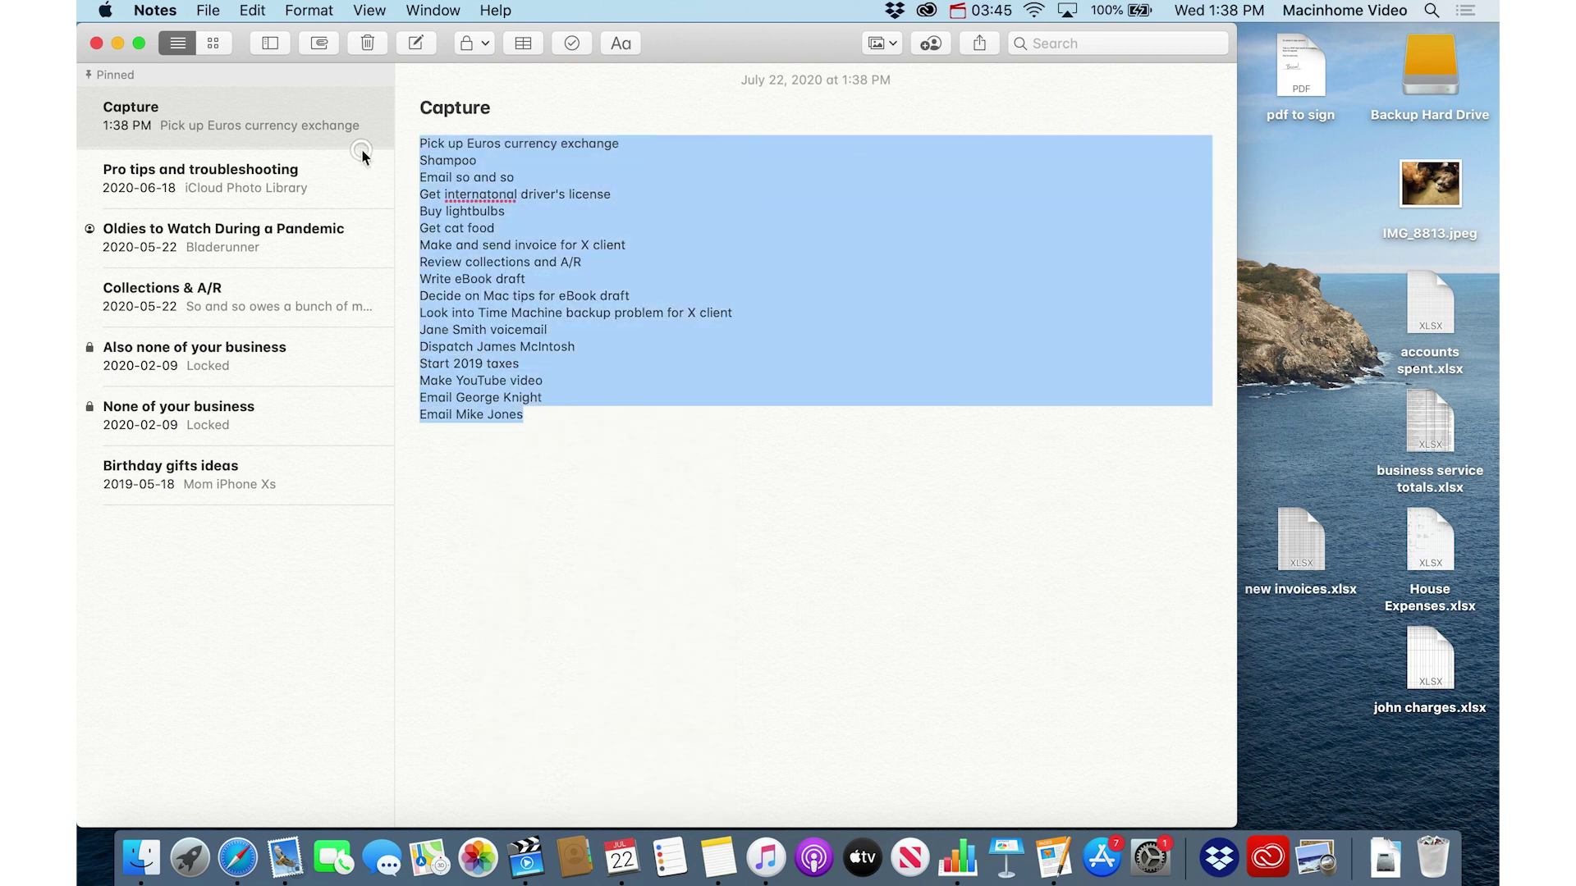
{"action": "right_click", "coordinate": [460, 282]}
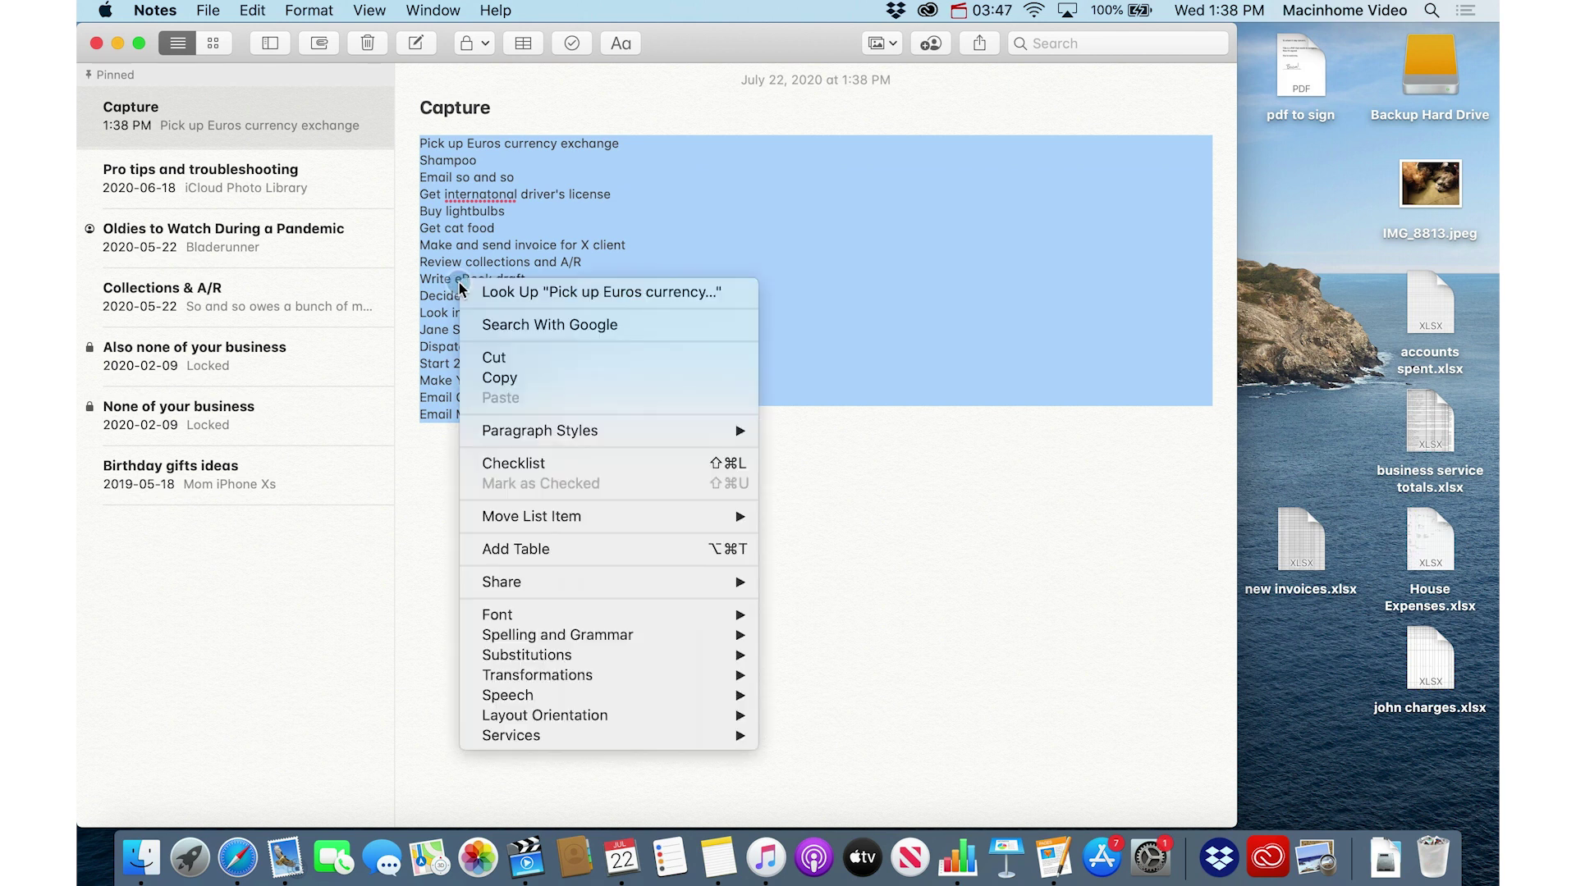
{"action": "left_click", "coordinate": [627, 464]}
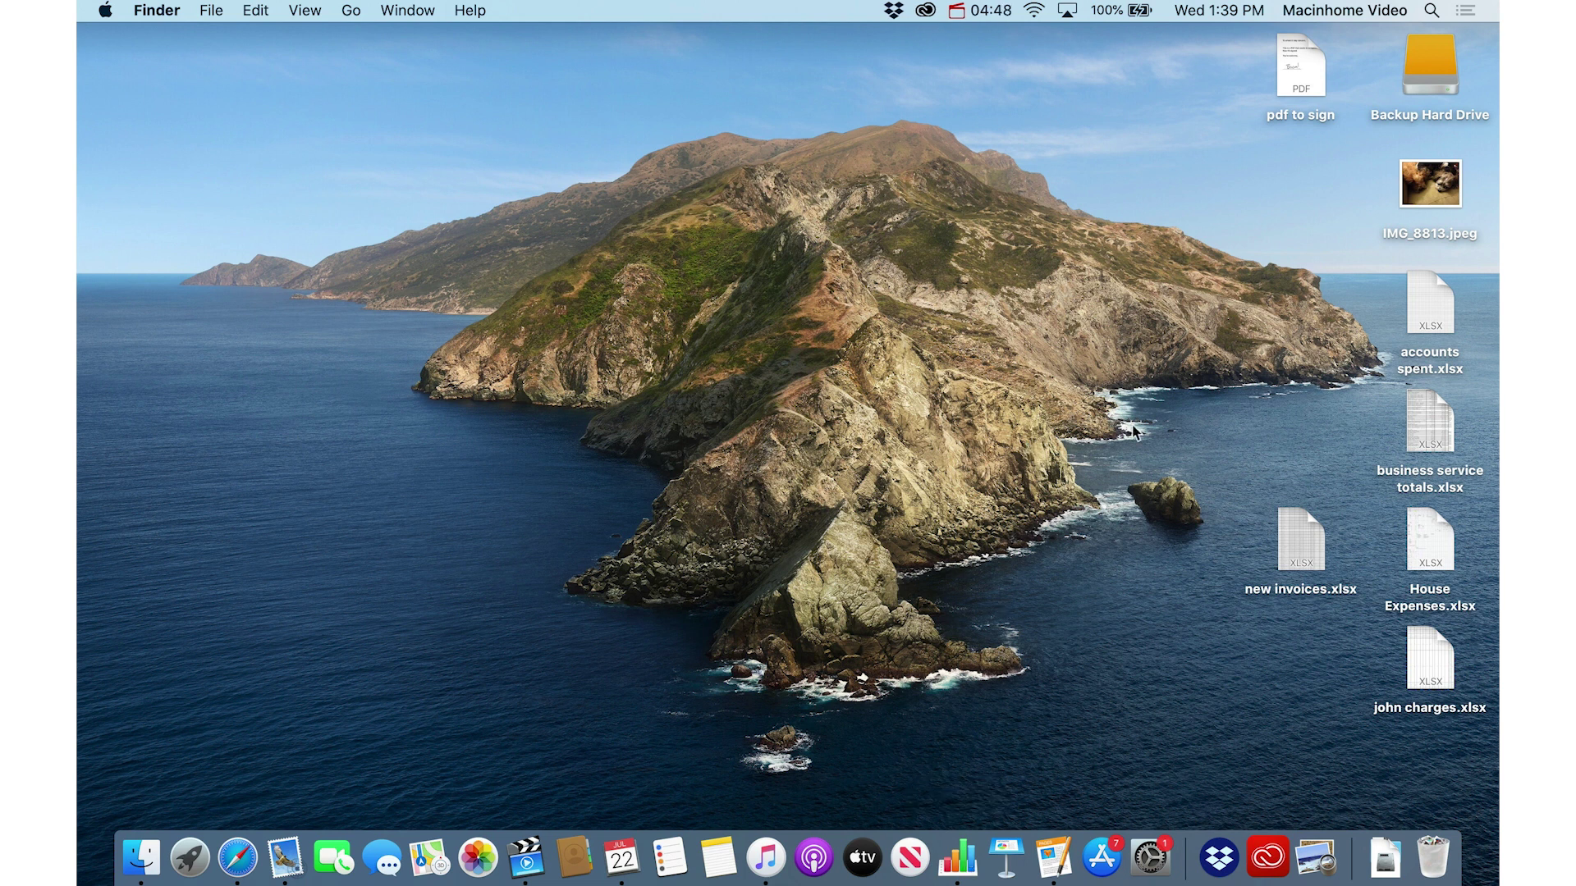
{"action": "left_click", "coordinate": [962, 858]}
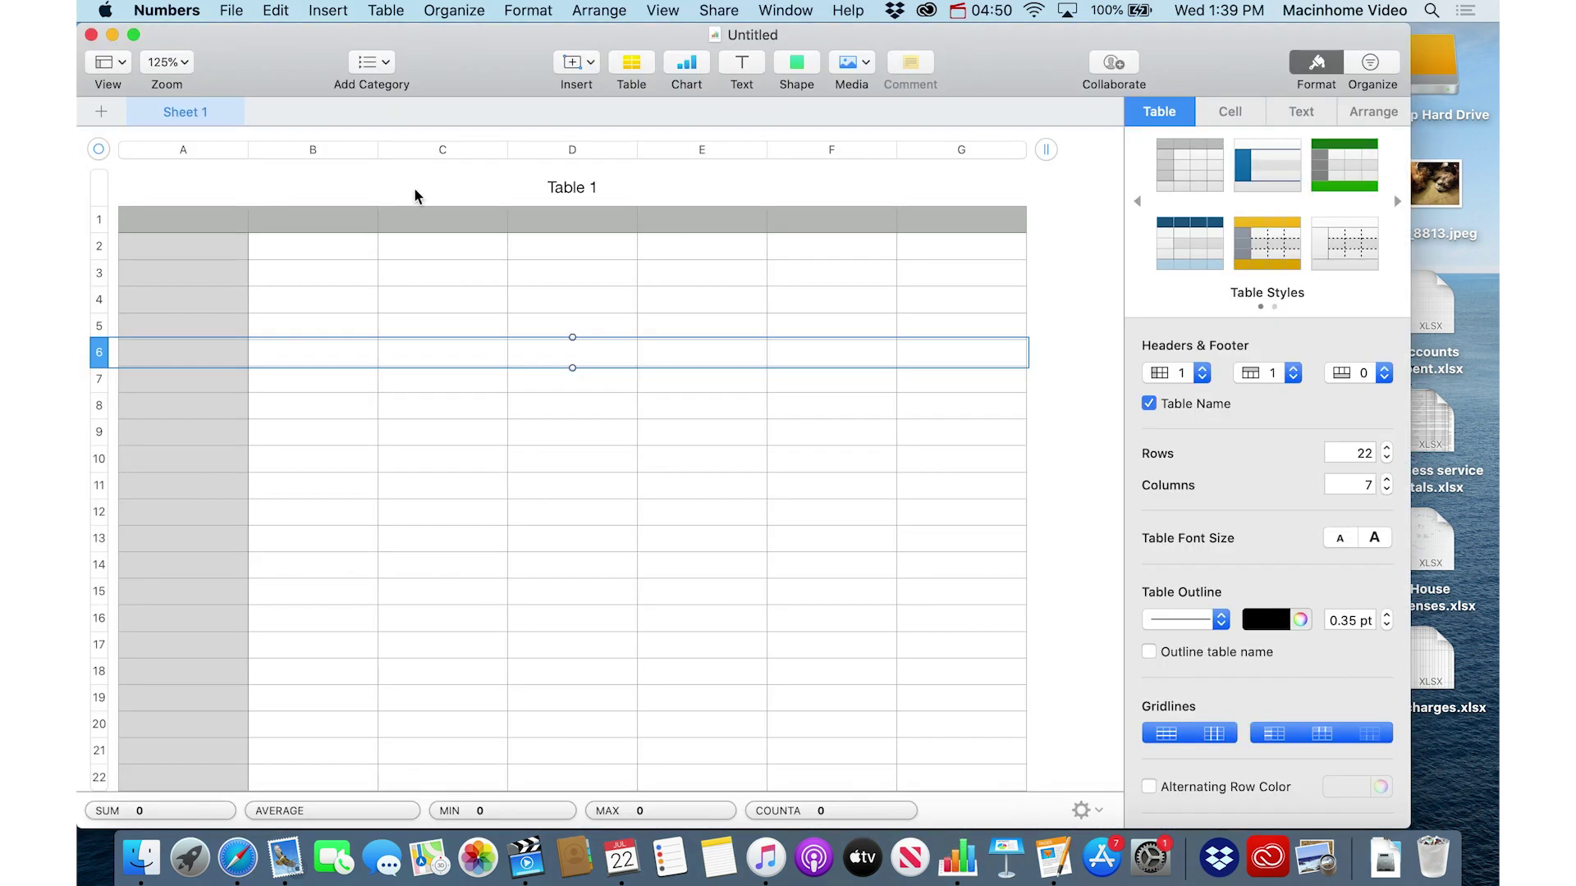
{"action": "right_click", "coordinate": [436, 153]}
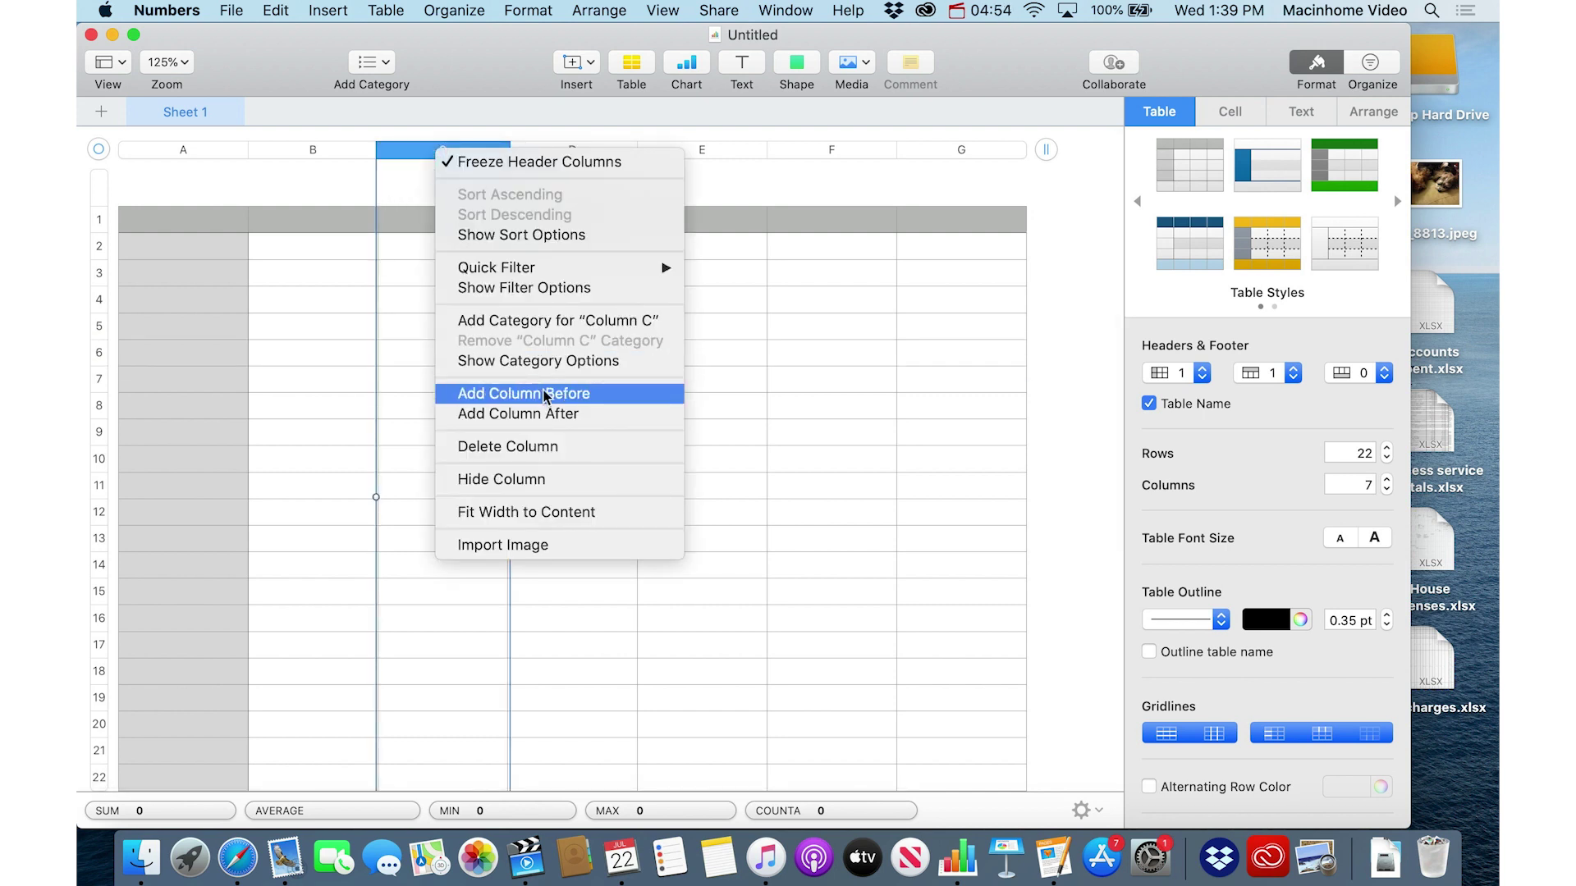
{"action": "left_click", "coordinate": [557, 417]}
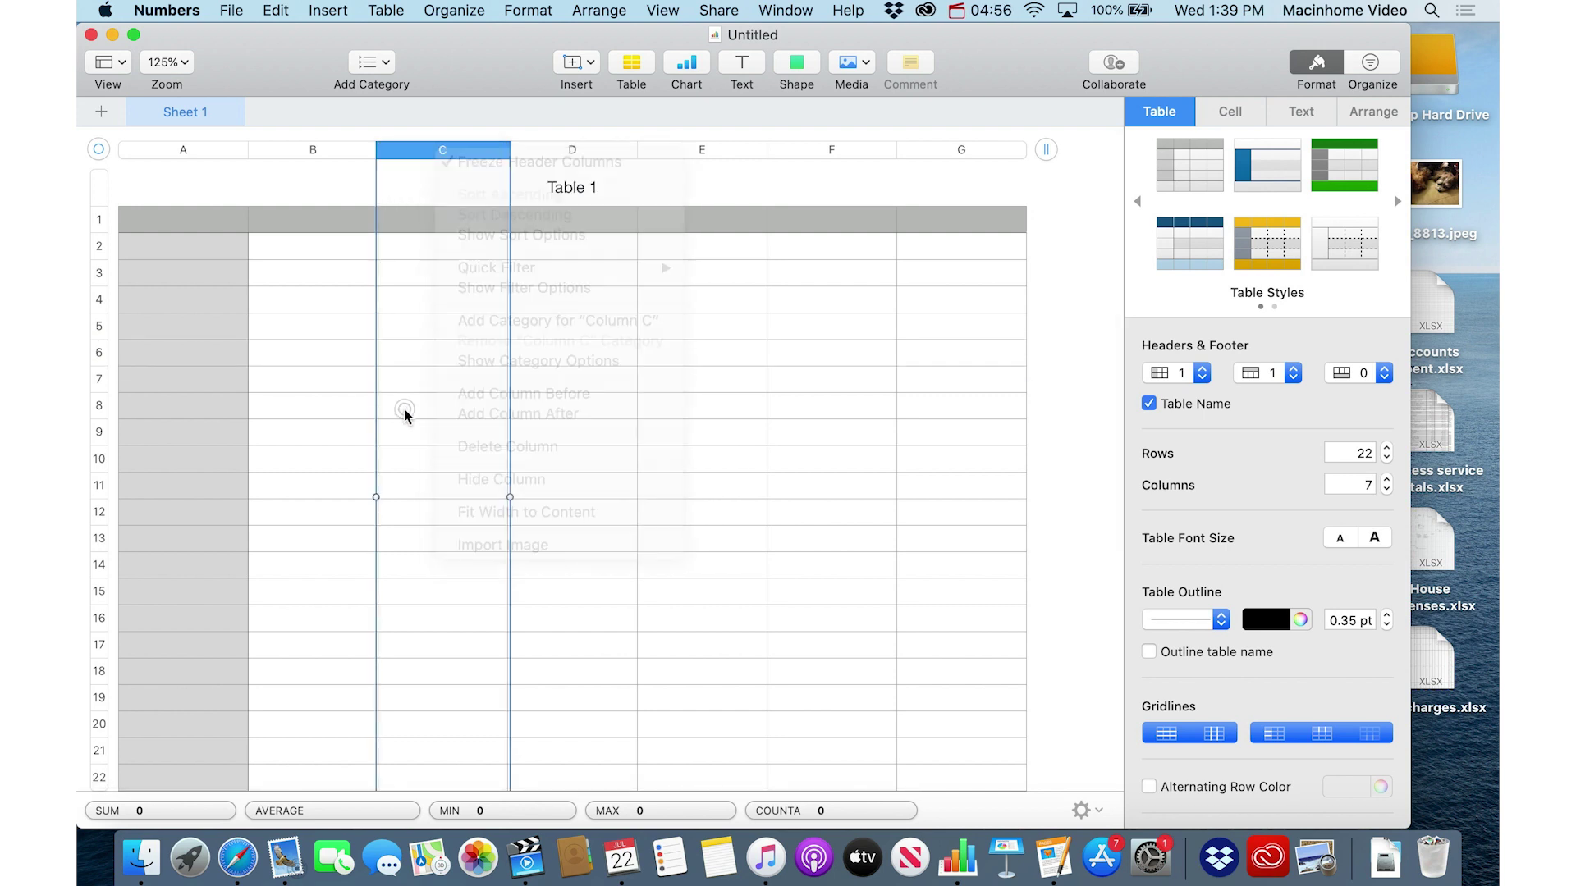
{"action": "right_click", "coordinate": [98, 358]}
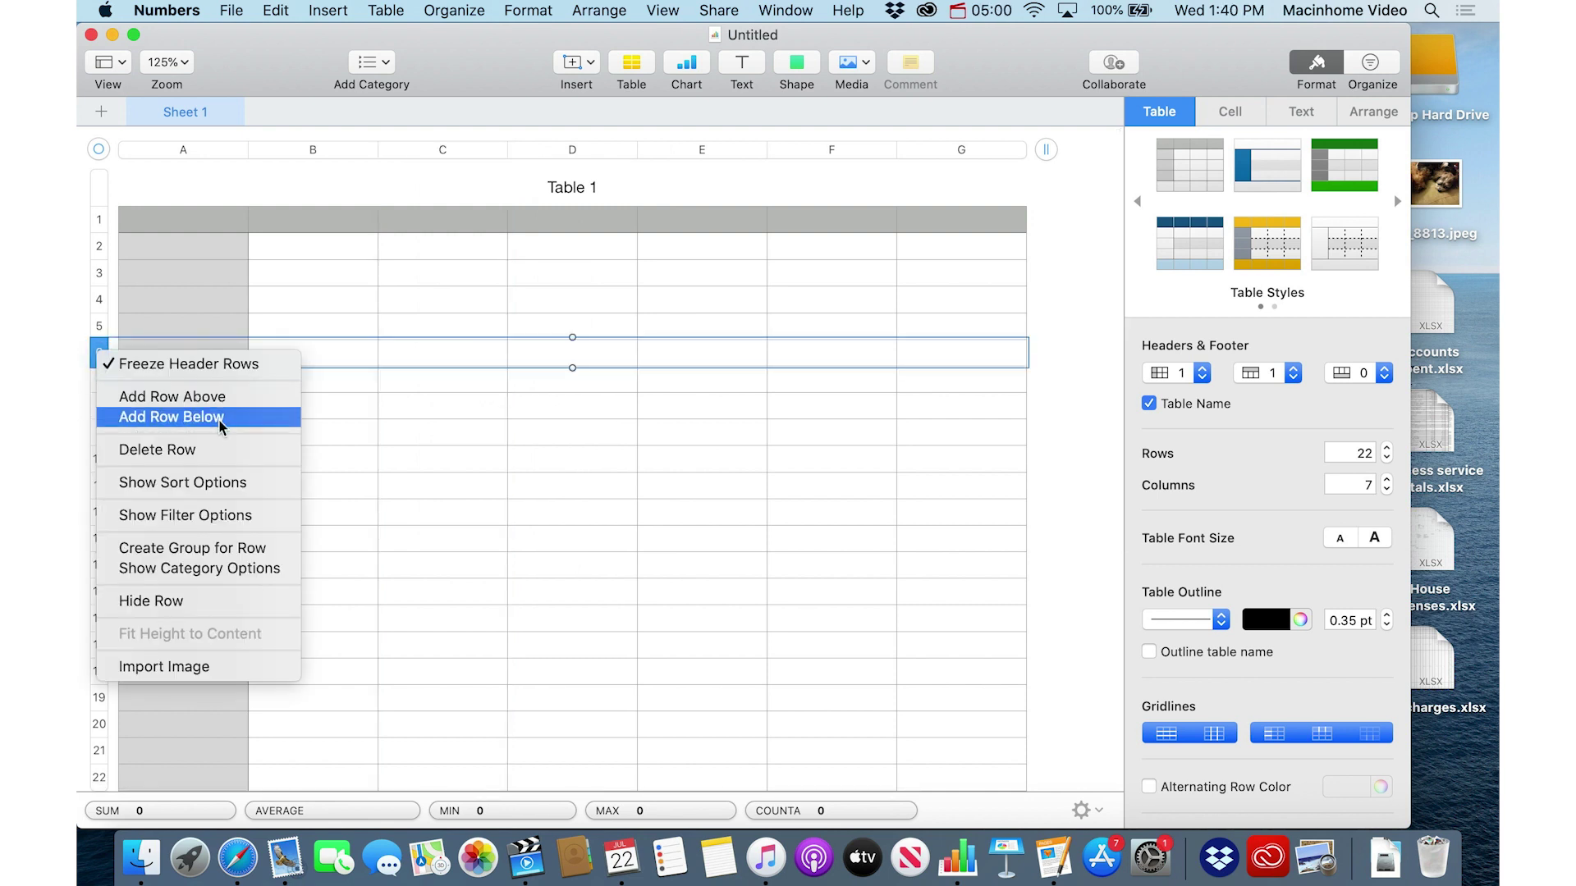
{"action": "left_click", "coordinate": [457, 423]}
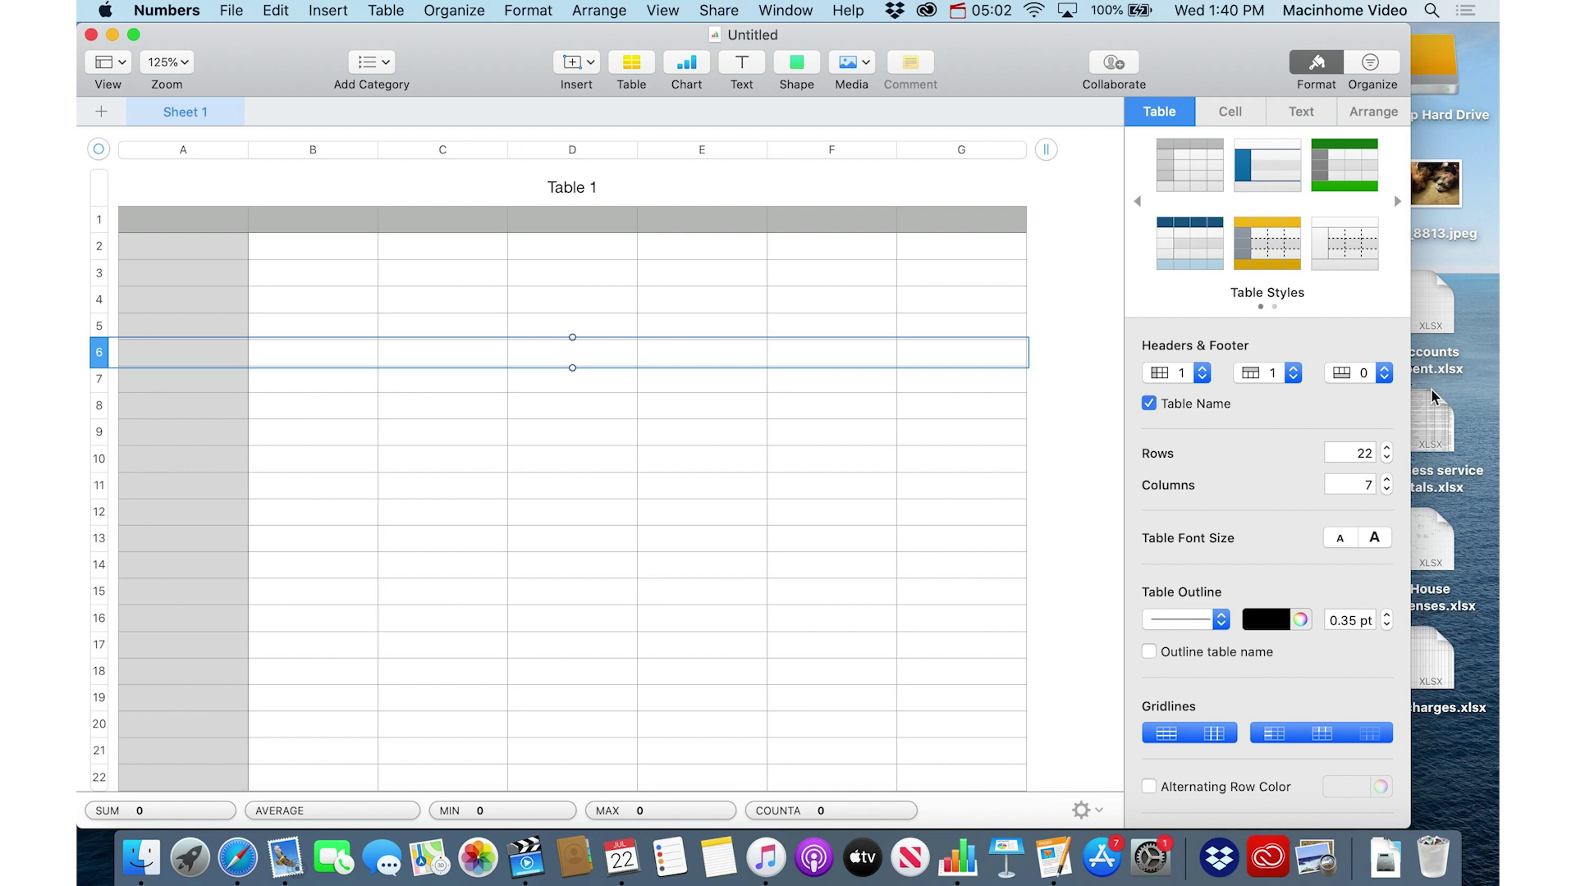
{"action": "key", "text": "super+h"}
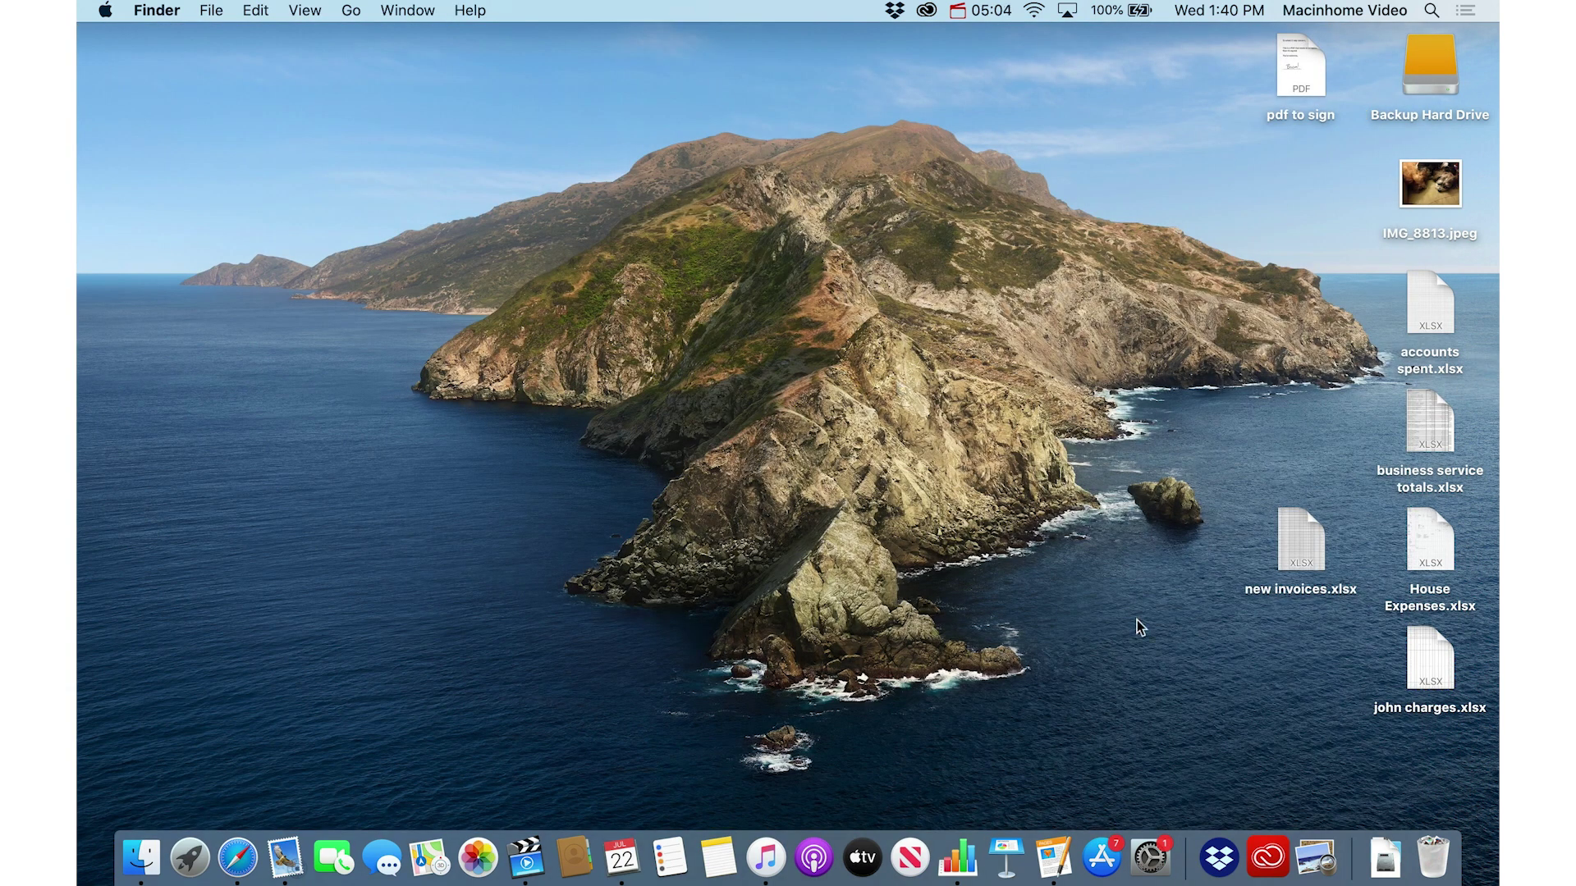